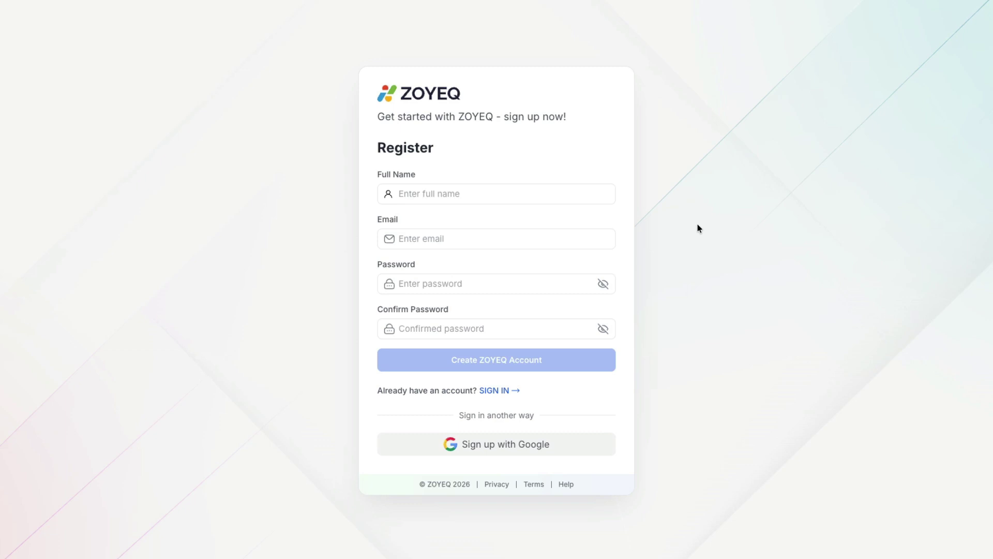
# Fill in the registration form with full name, email, password and confirmation, then submit it
pyautogui.click(499, 188)
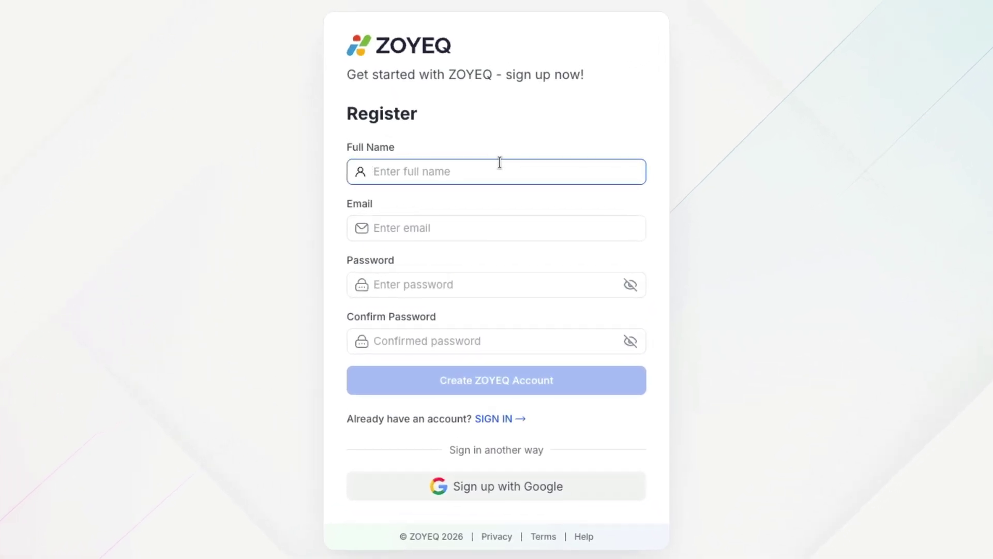
pyautogui.write('Demo')
pyautogui.press('Tab')
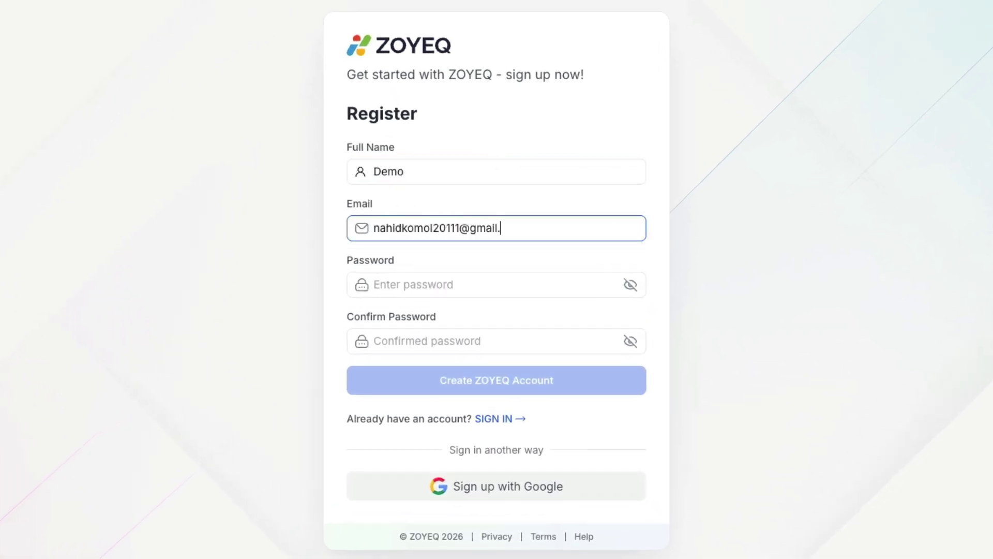
pyautogui.click(471, 282)
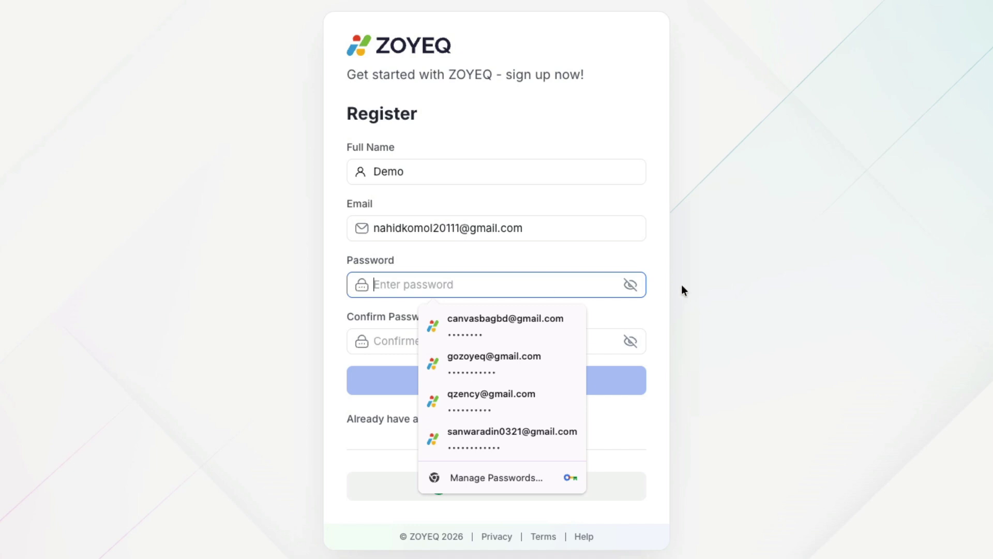
pyautogui.write('•••••')
pyautogui.press('Tab')
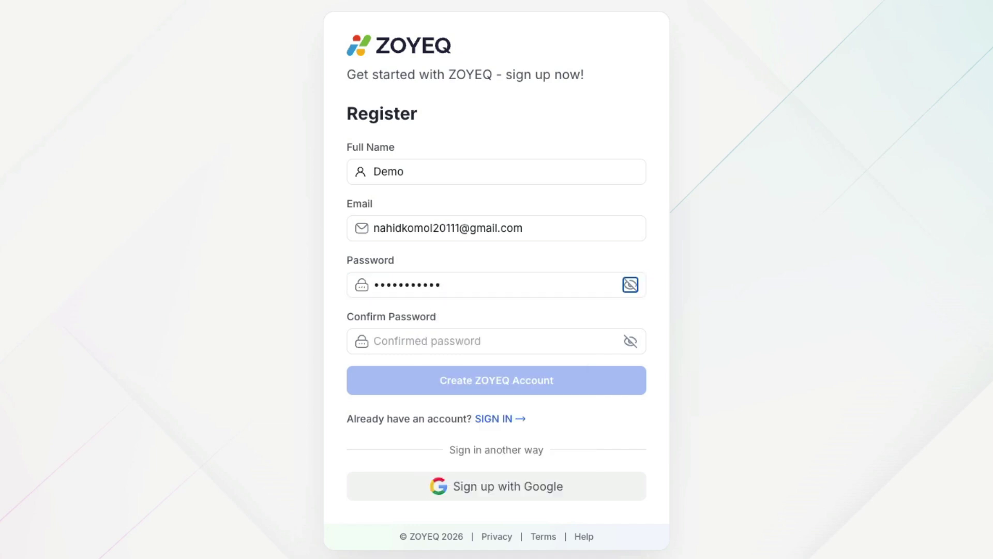
pyautogui.press('Tab')
pyautogui.write('•••••••••')
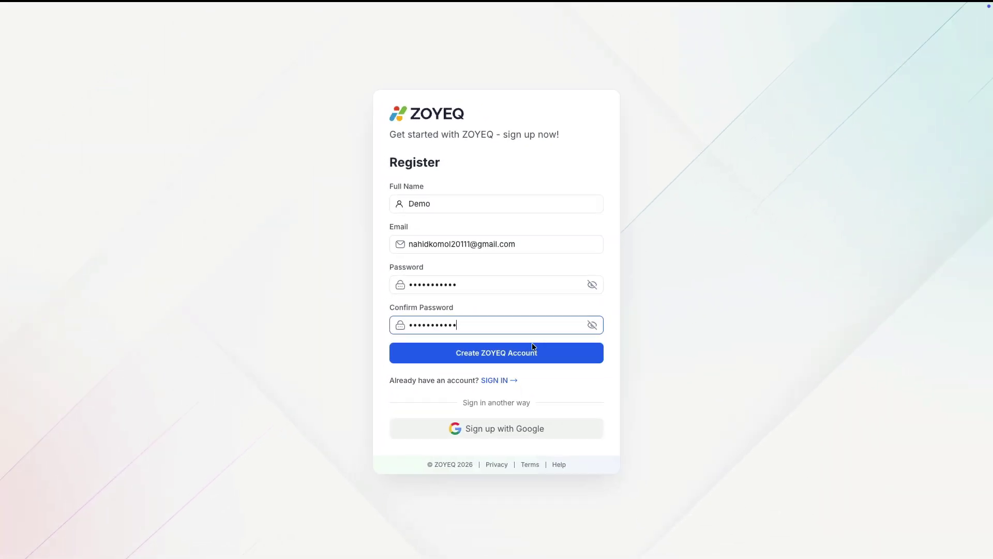
pyautogui.click(533, 347)
# Enter the email verification code, verify the account, and log in
pyautogui.click(494, 336)
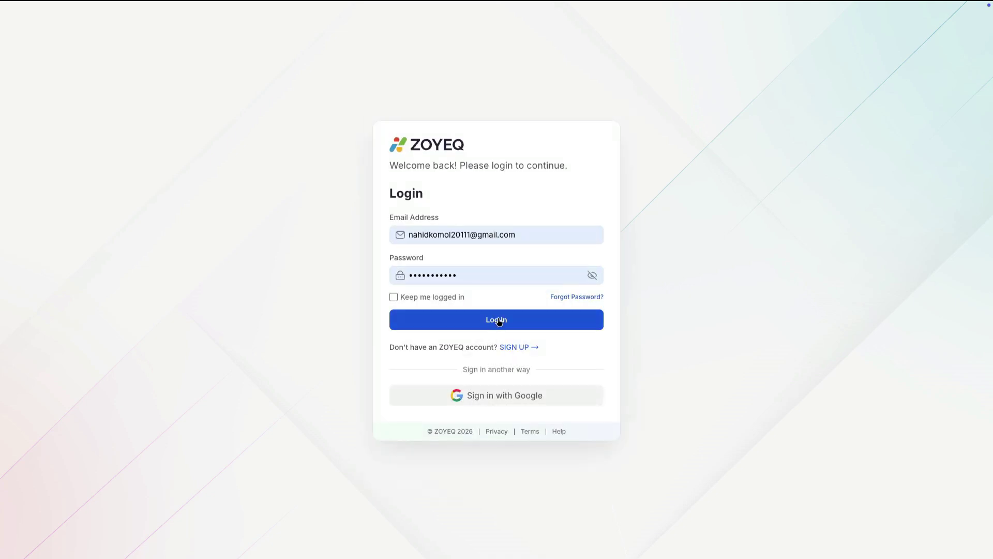
pyautogui.click(495, 324)
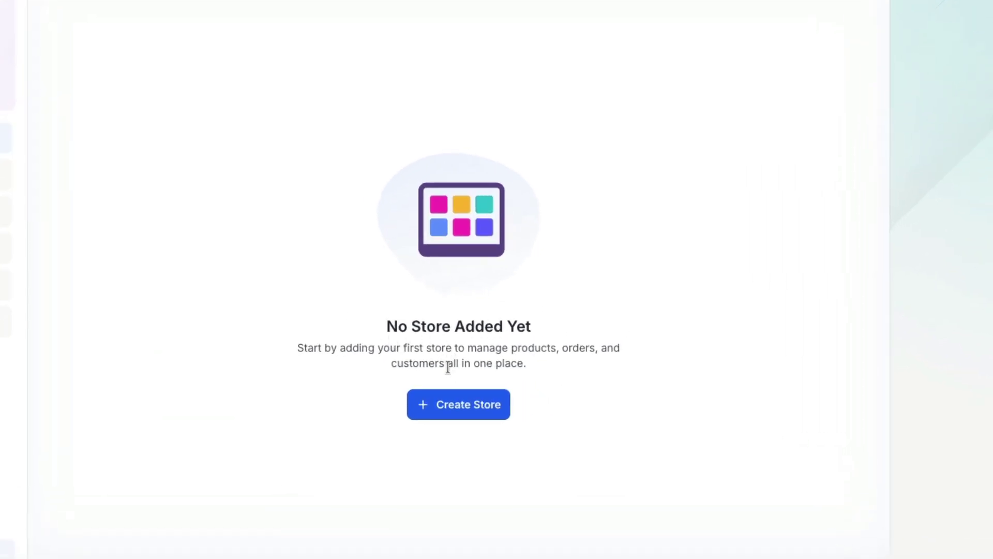
# Start a new store named 'Demo Website' with a business phone, located in Bangladesh
pyautogui.click(449, 406)
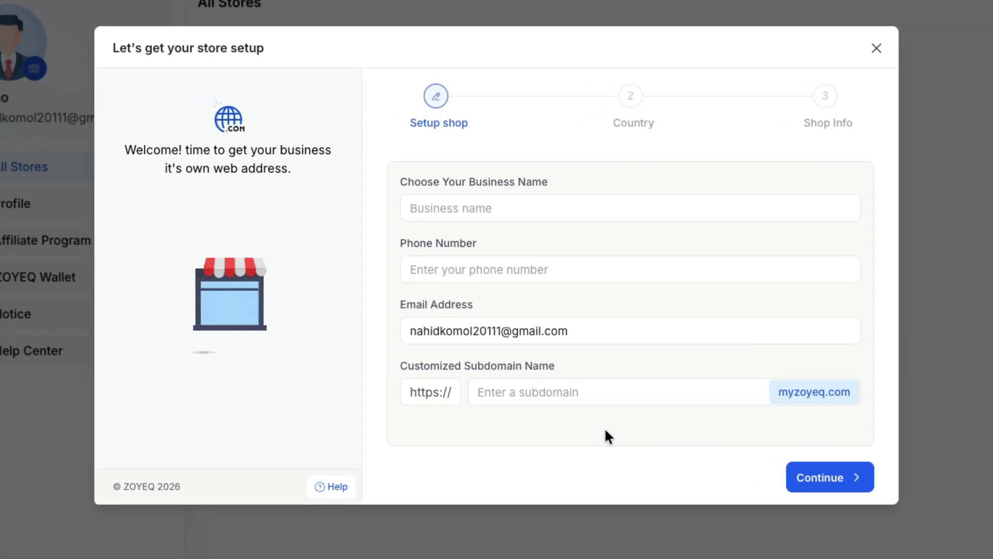
pyautogui.click(562, 212)
pyautogui.write('Demo Website')
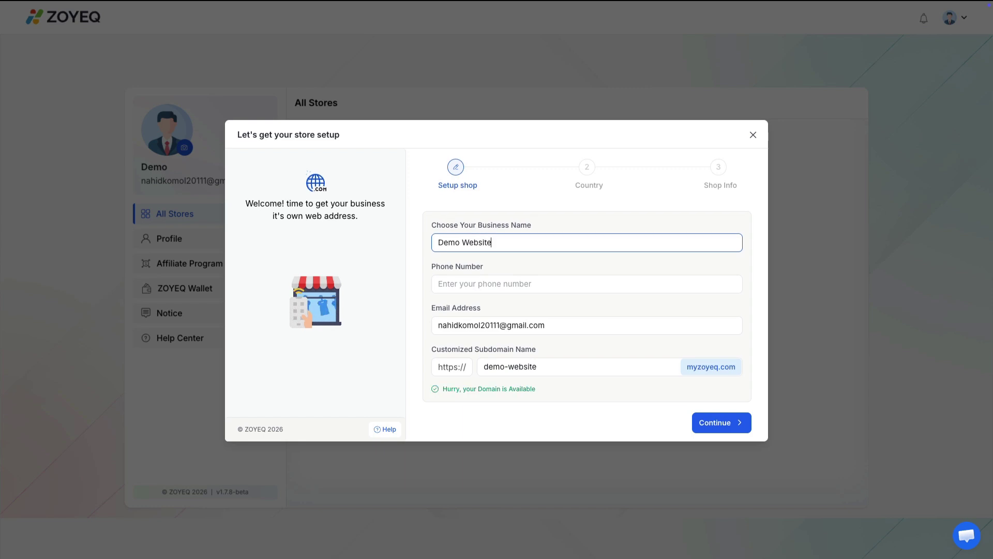
pyautogui.click(413, 437)
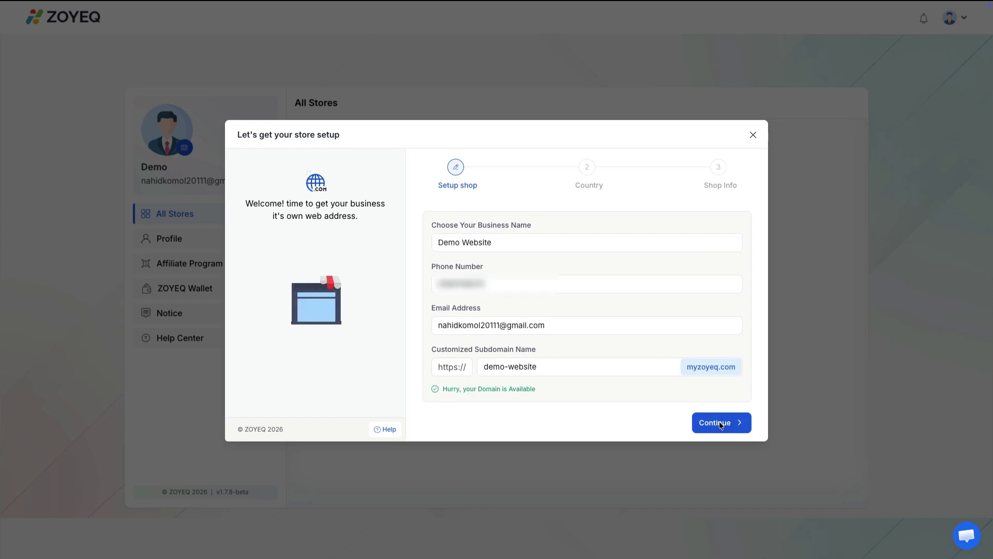
pyautogui.click(719, 422)
pyautogui.click(647, 324)
pyautogui.write('ba')
pyautogui.click(569, 367)
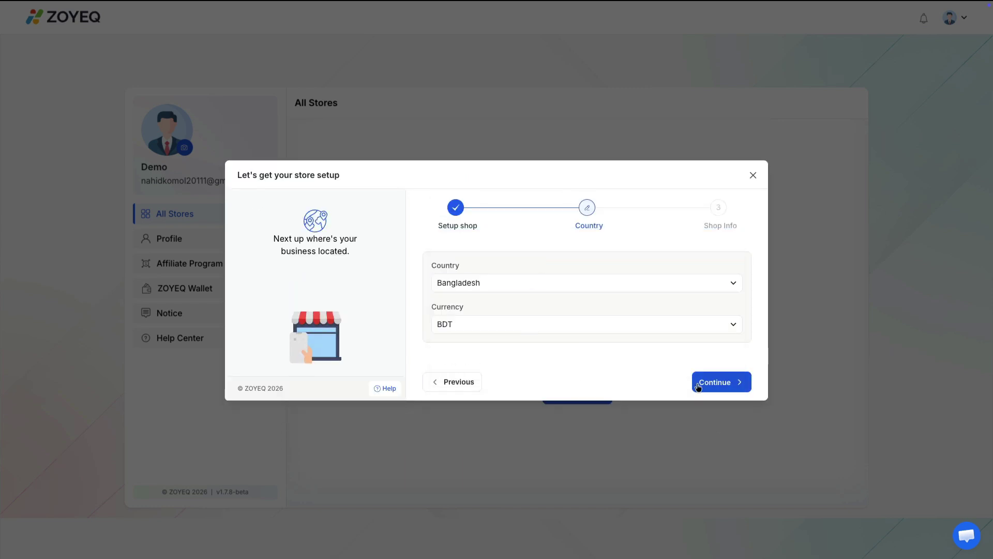
pyautogui.click(698, 381)
# Choose the Groceries & Daily Needs industry with 12 years in business and create the store
pyautogui.click(689, 290)
pyautogui.scroll(-1, 689, 321)
pyautogui.click(687, 352)
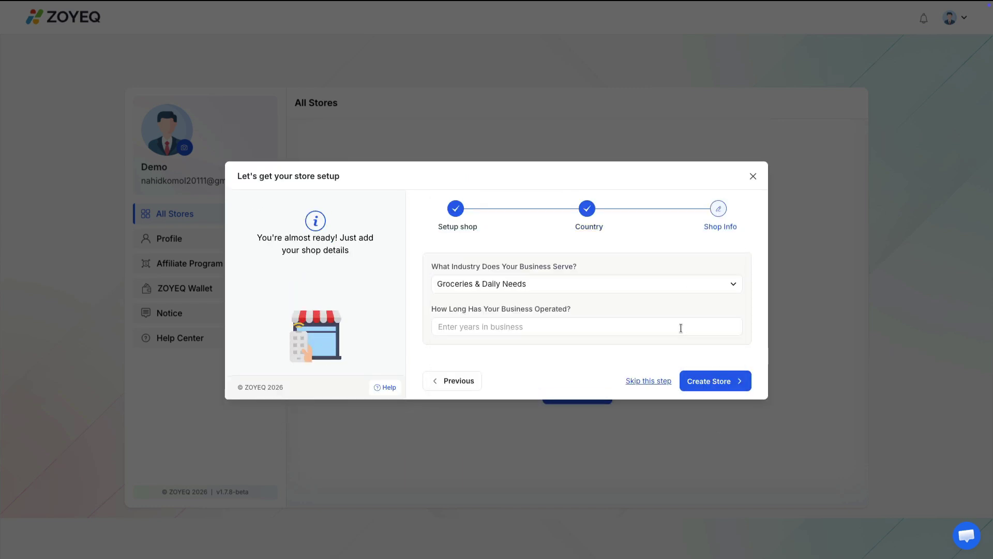
pyautogui.click(681, 326)
pyautogui.write('12')
pyautogui.click(698, 380)
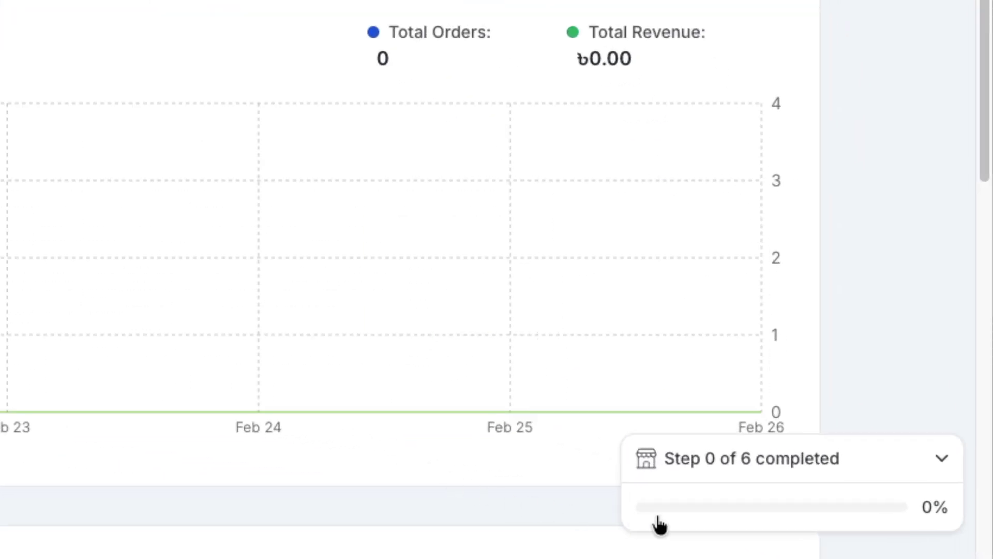
# Expand and collapse the setup checklist, then view the empty Product List, Landing Pages and Orders
pyautogui.click(894, 525)
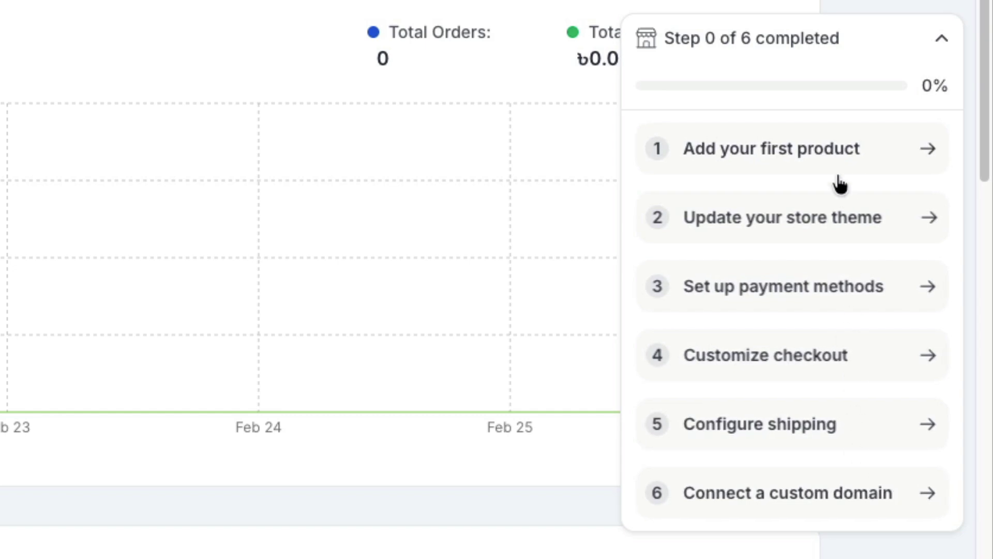
pyautogui.click(827, 72)
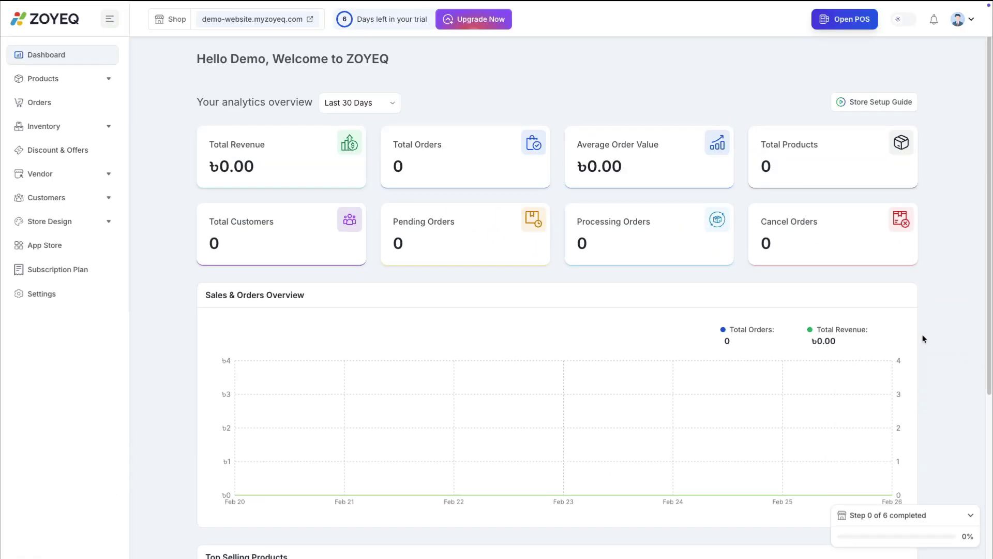
pyautogui.click(107, 76)
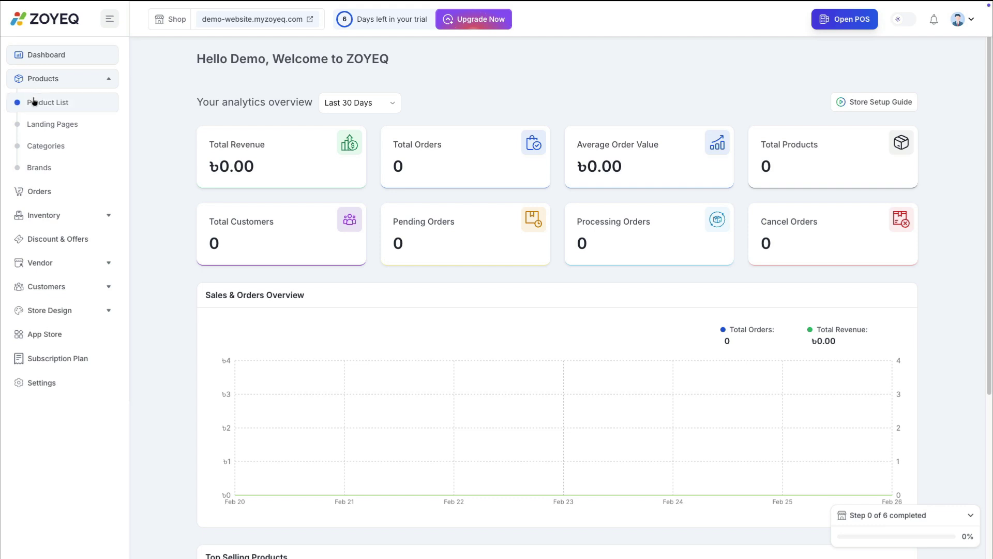
pyautogui.click(33, 102)
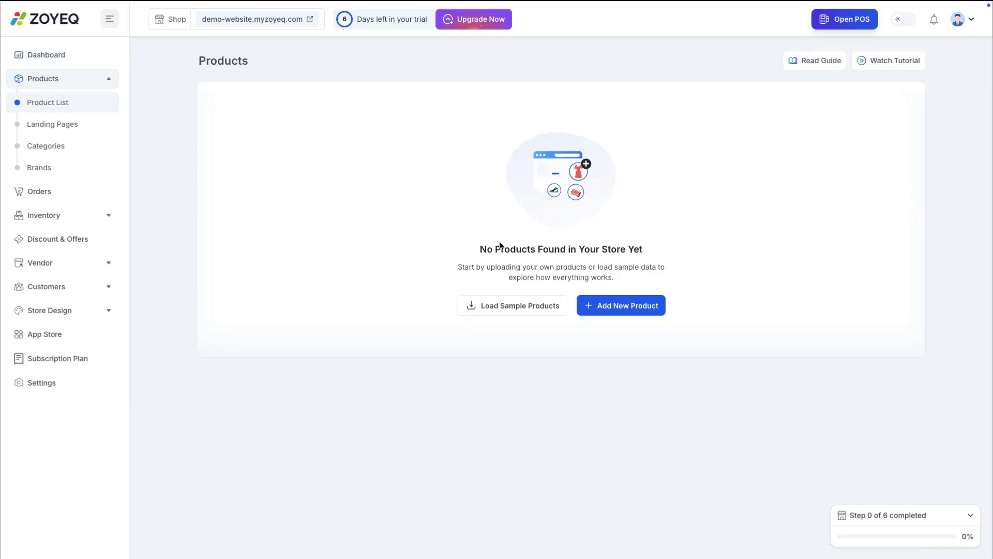
pyautogui.click(54, 131)
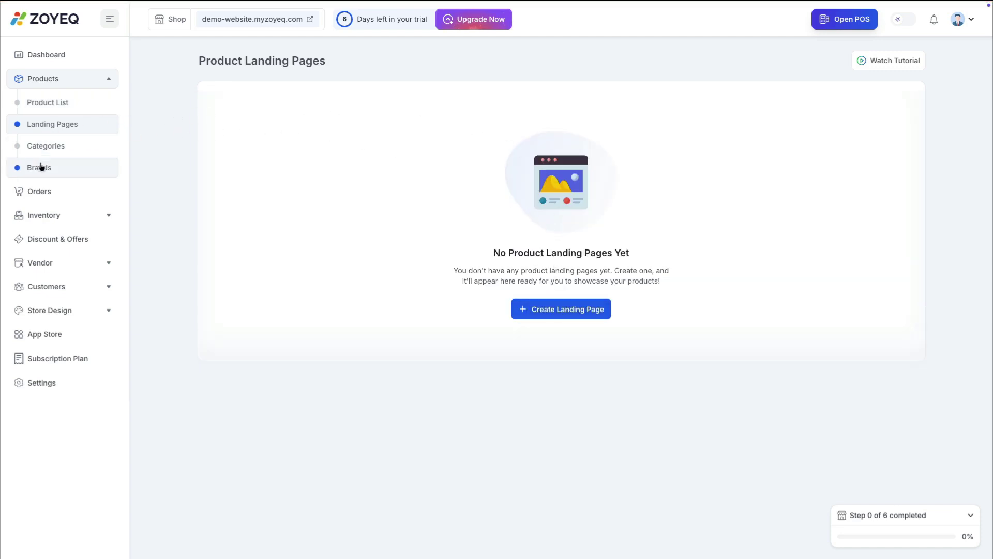
pyautogui.click(44, 192)
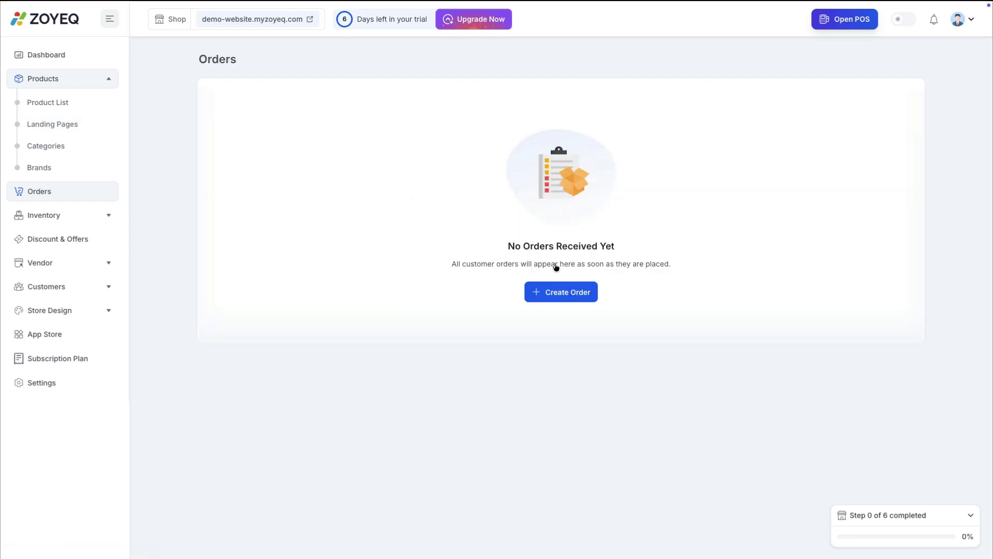
# Review the Inventory pages: Warehouse, Stock Management and Stock Transfers
pyautogui.click(47, 212)
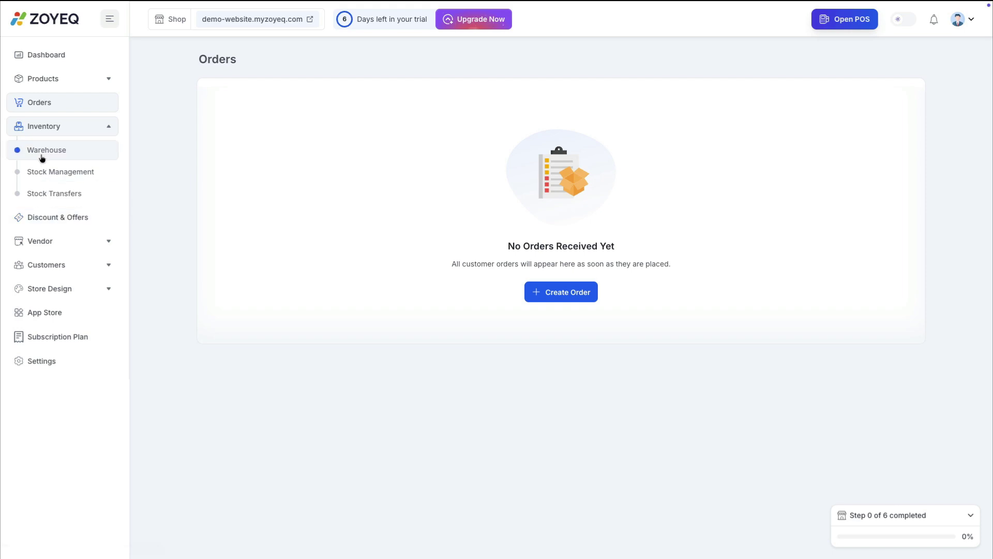
pyautogui.click(44, 157)
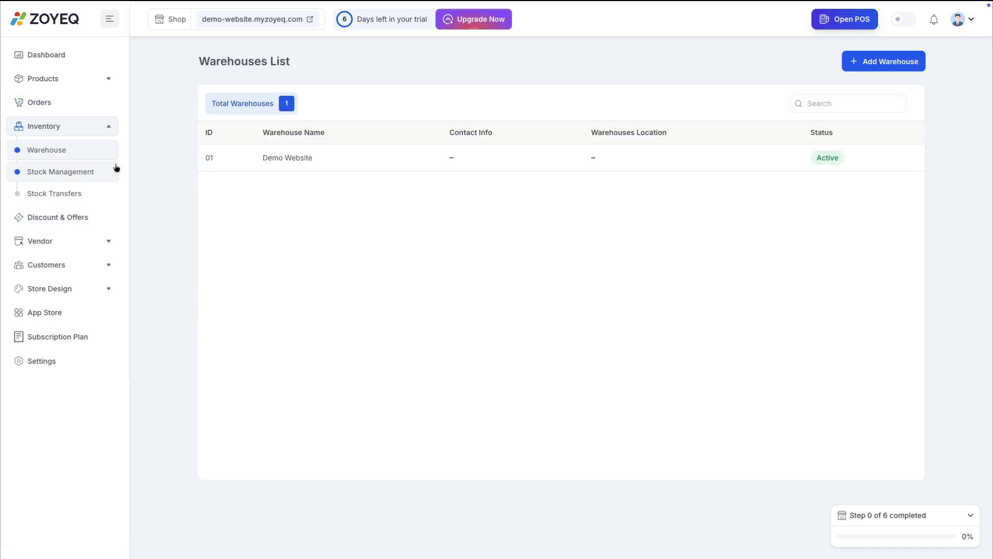
pyautogui.click(52, 175)
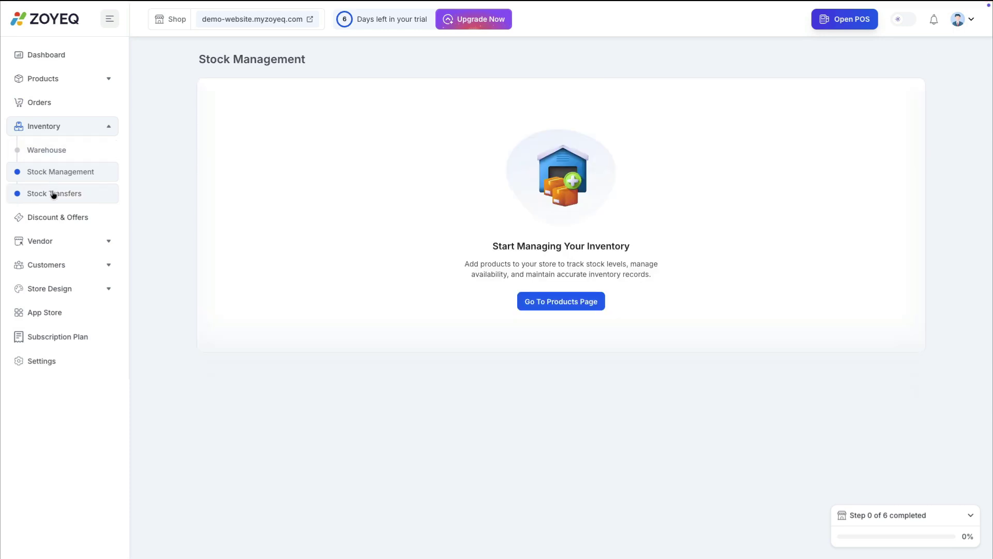
pyautogui.click(53, 194)
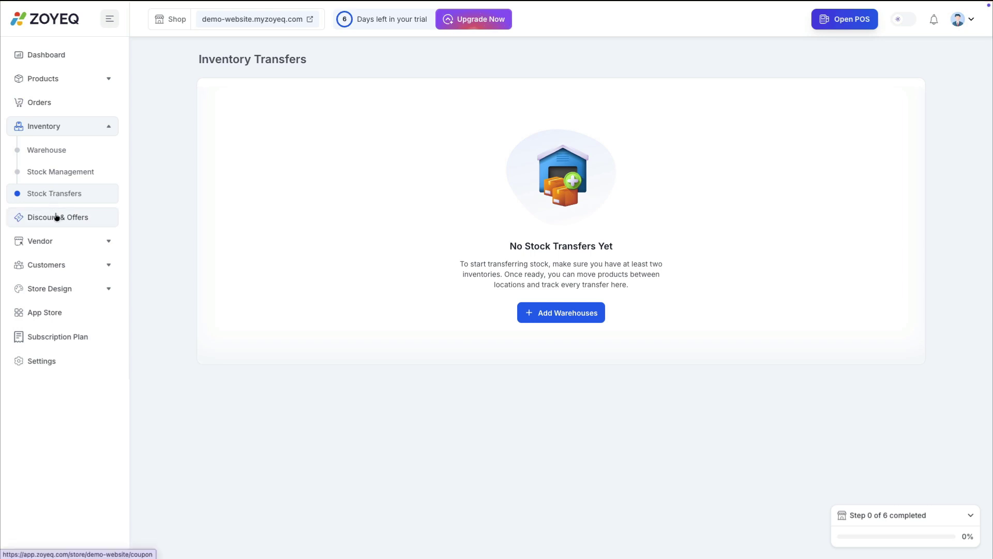
# Check Discount & Offers, Vendor List, Payouts and the empty Customer List
pyautogui.click(57, 217)
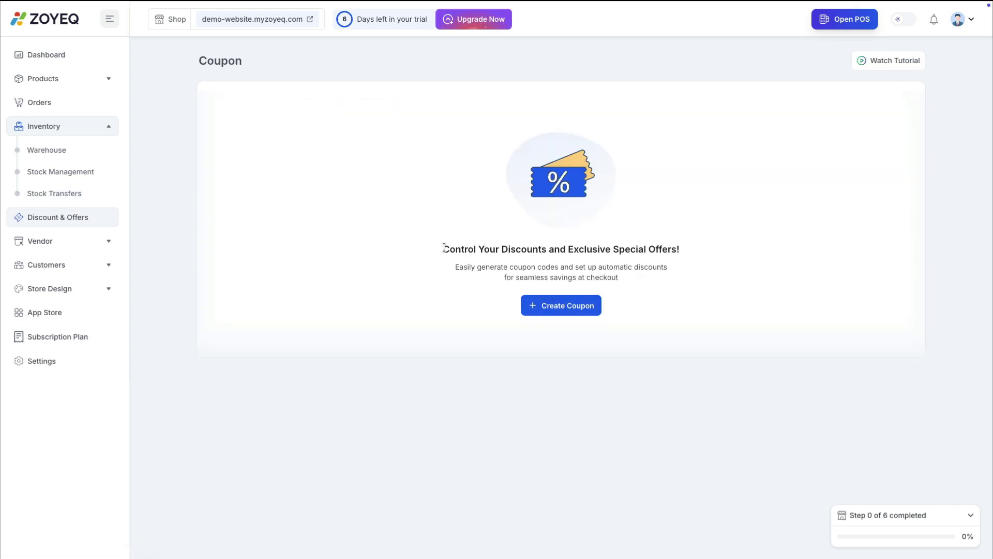
pyautogui.click(44, 240)
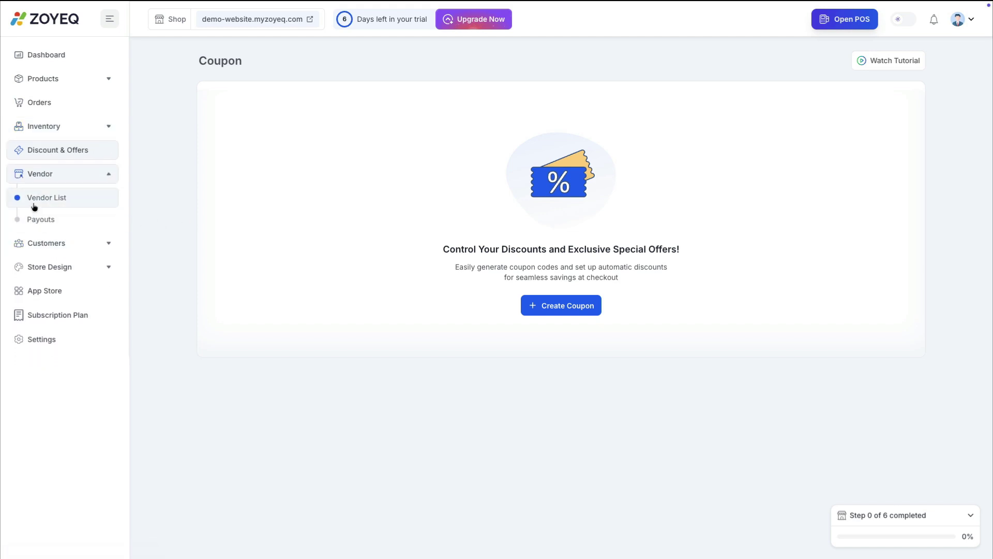
pyautogui.click(35, 206)
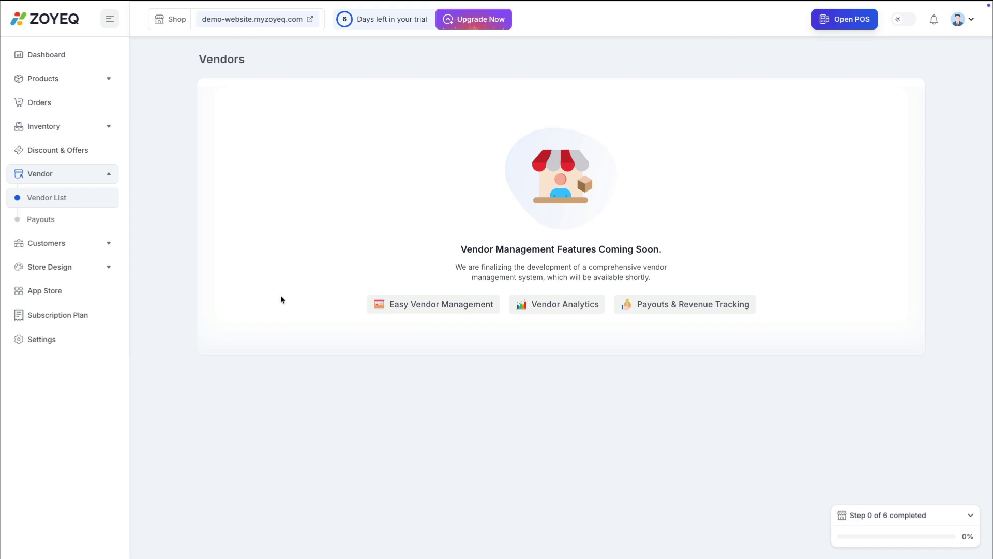
pyautogui.click(31, 220)
pyautogui.click(40, 246)
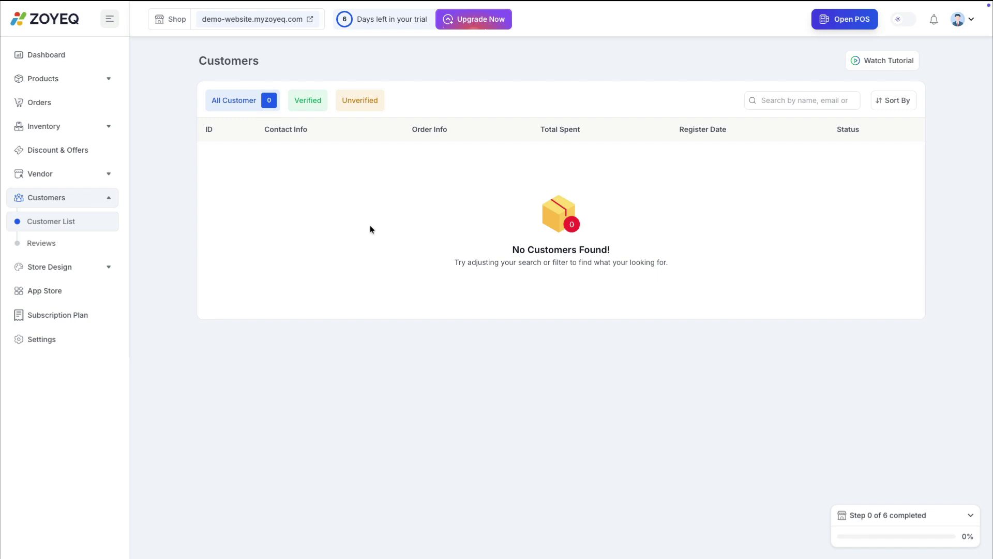
pyautogui.click(36, 266)
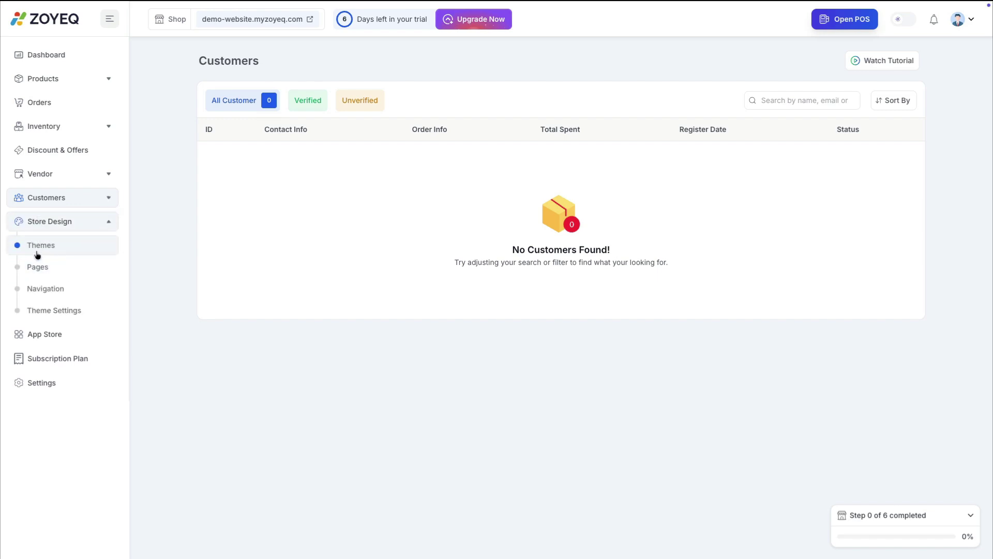
# Browse the Themes page listing the active and installable store themes
pyautogui.click(37, 251)
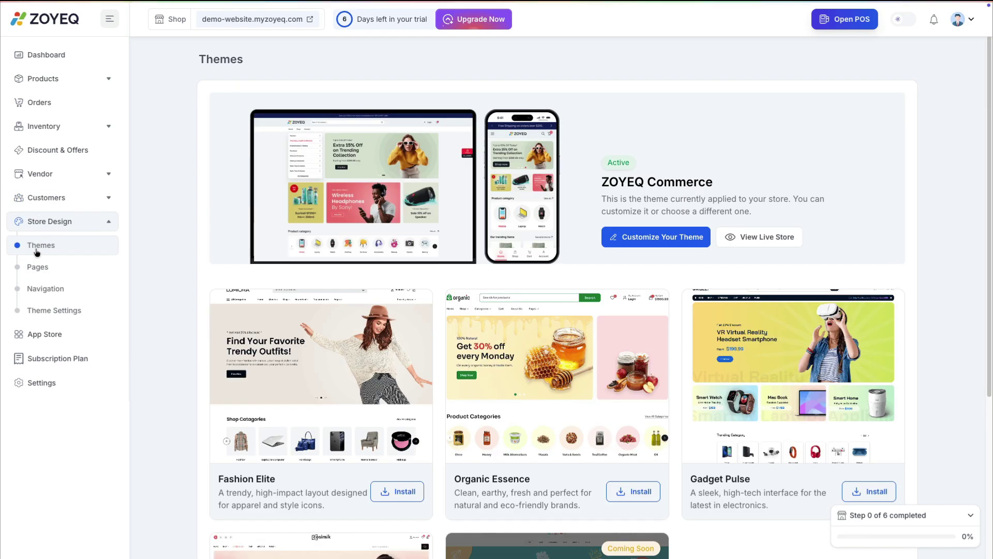
pyautogui.scroll(-5, 954, 250)
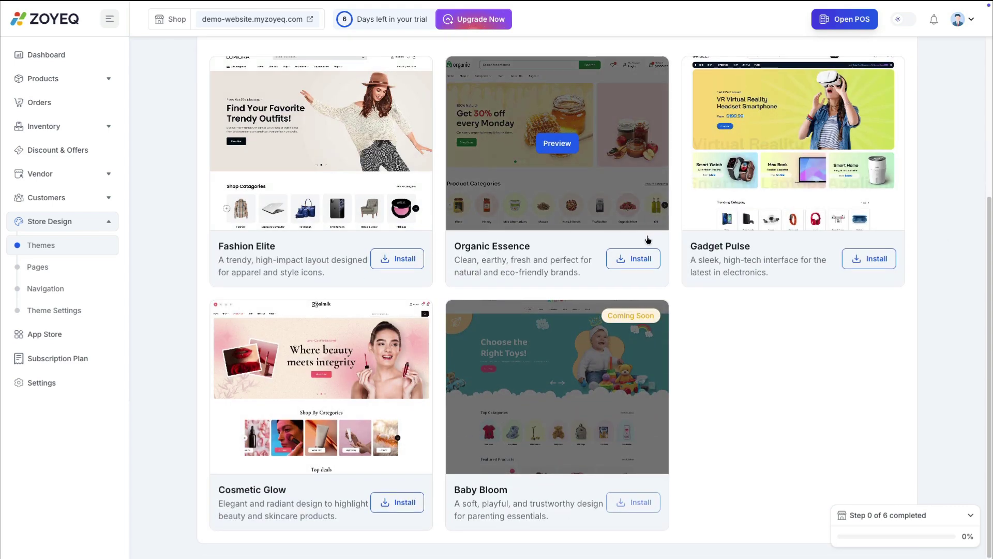
pyautogui.scroll(3, 647, 227)
# View the live storefront and visit its Shop, Categories, Cart and About Us pages
pyautogui.click(742, 178)
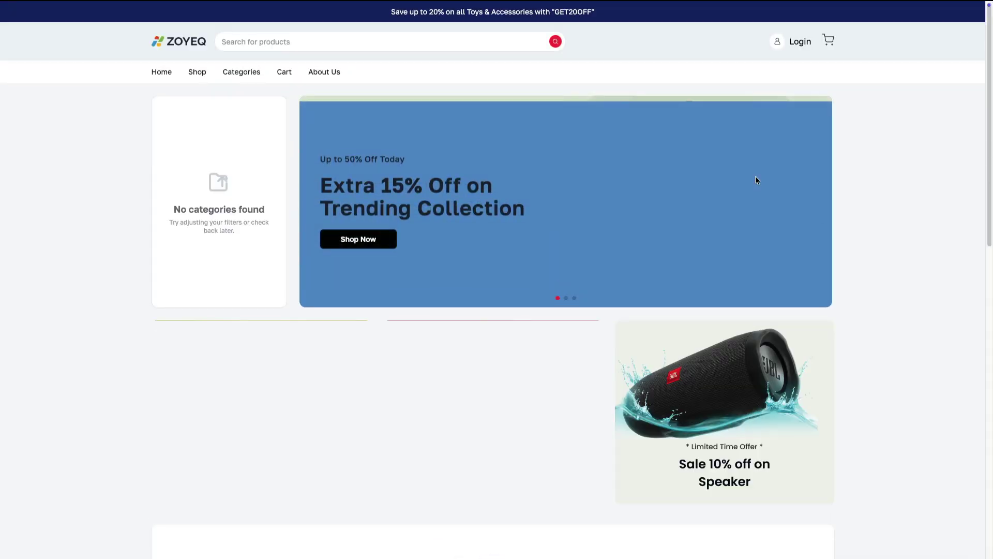
pyautogui.scroll(-12, 755, 177)
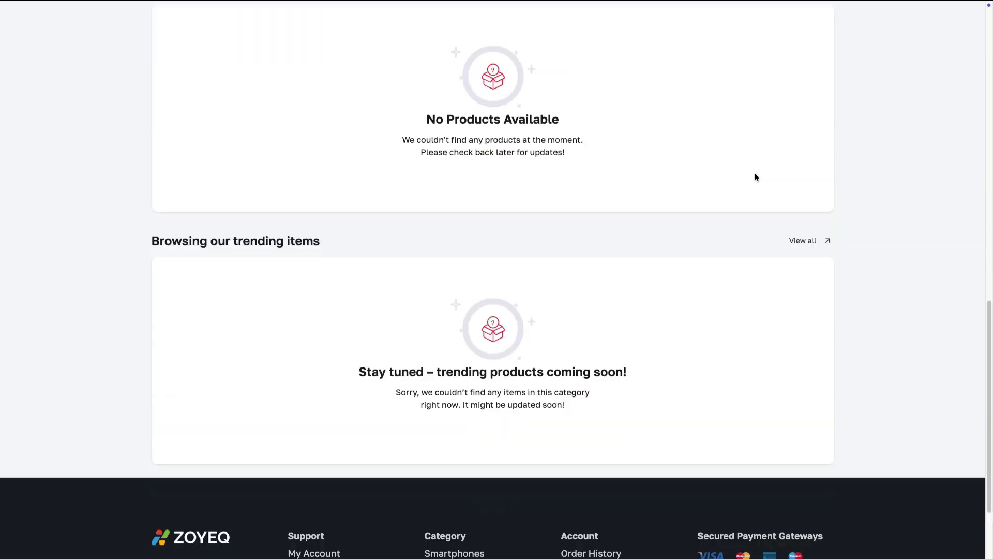
pyautogui.scroll(12, 755, 176)
pyautogui.click(197, 71)
pyautogui.click(242, 72)
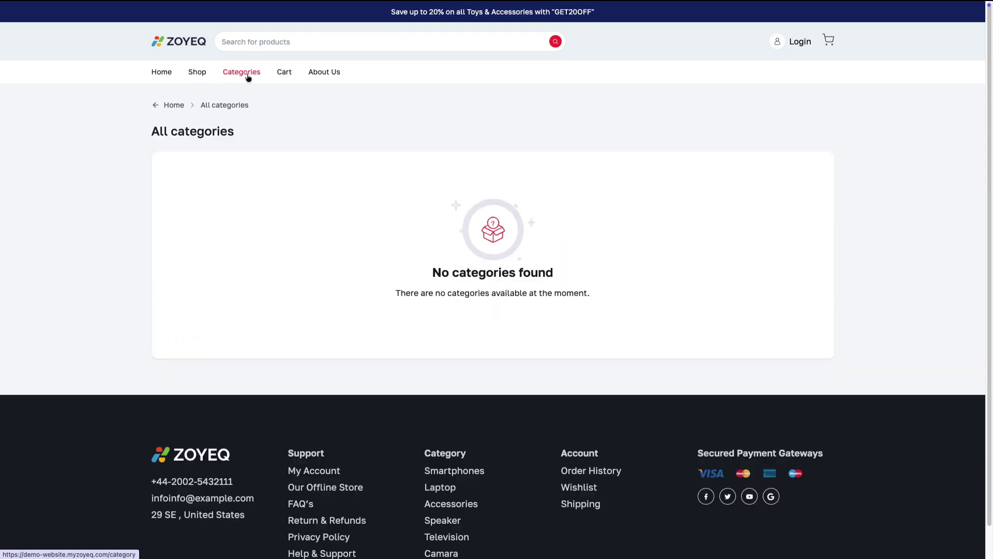
pyautogui.click(284, 72)
pyautogui.click(337, 75)
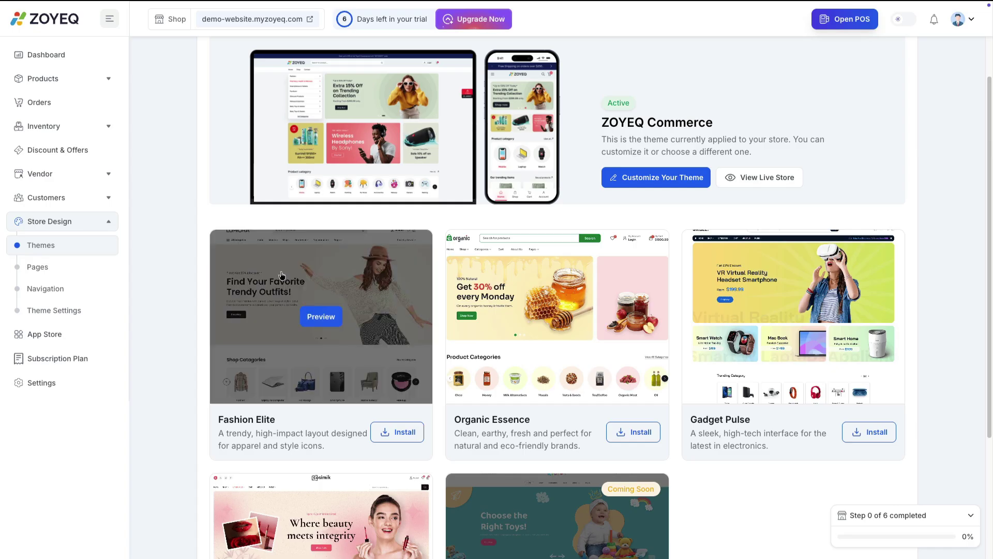
# Install and apply Organic Essence, then preview its Shop, Categories and Cart pages on the live store
pyautogui.click(612, 432)
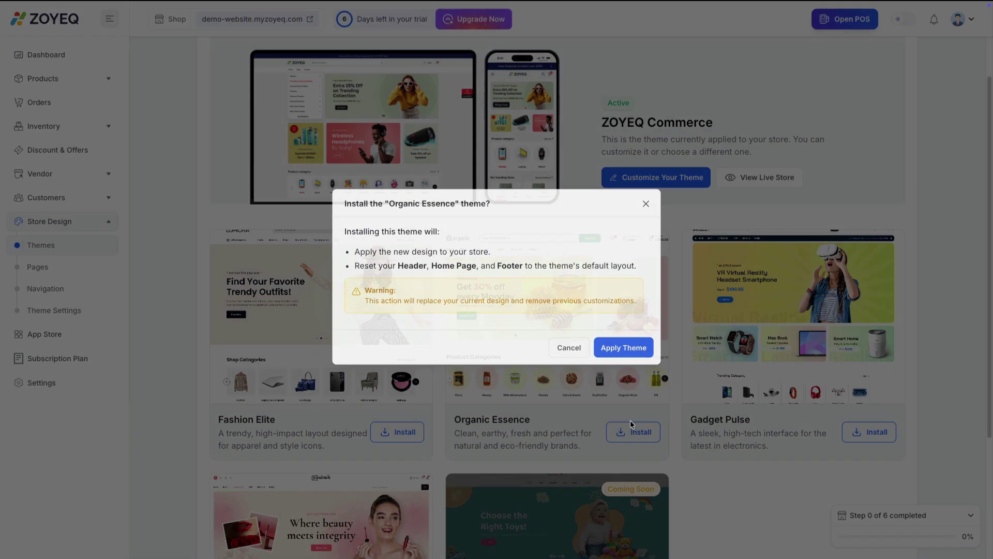
pyautogui.click(626, 351)
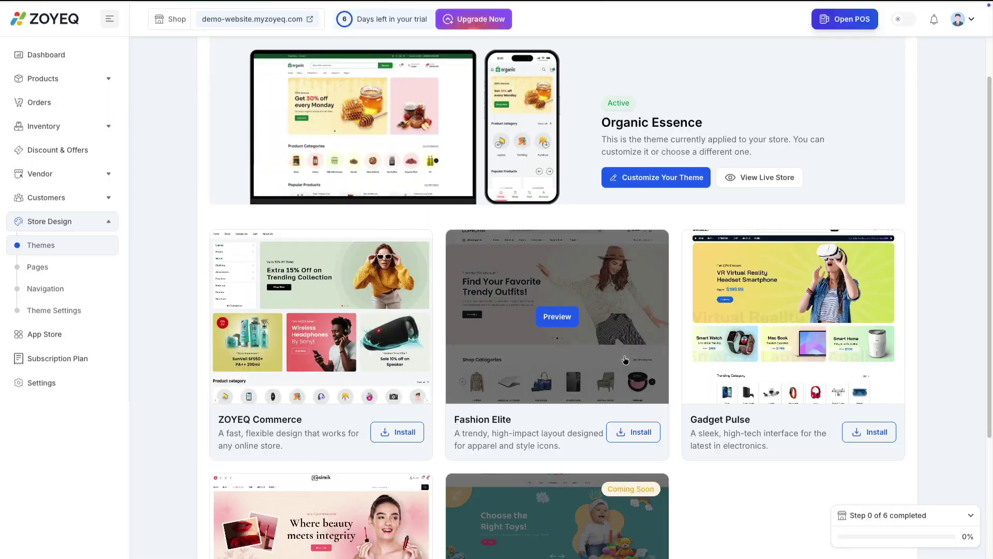
pyautogui.click(757, 180)
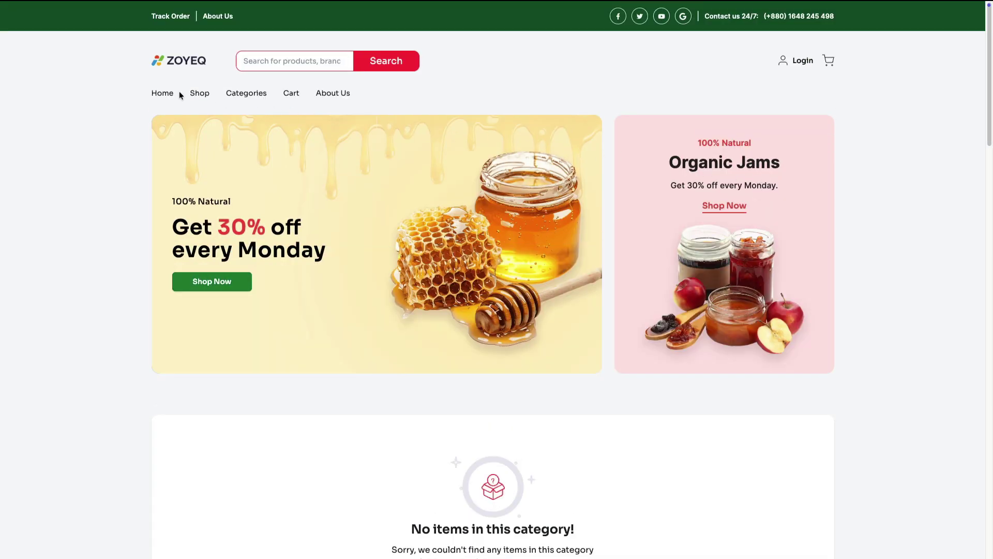
pyautogui.click(197, 94)
pyautogui.click(237, 98)
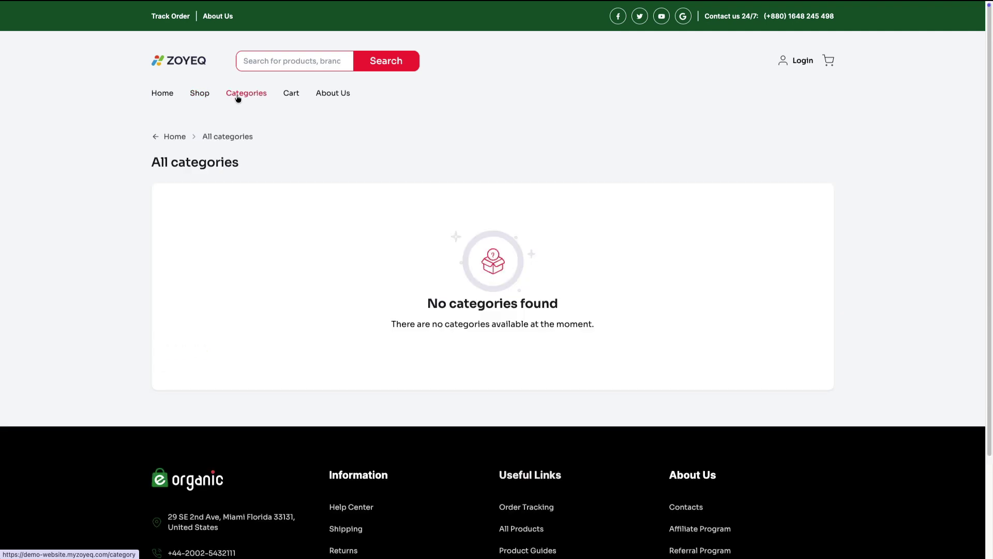
pyautogui.click(300, 98)
pyautogui.press('super+w')
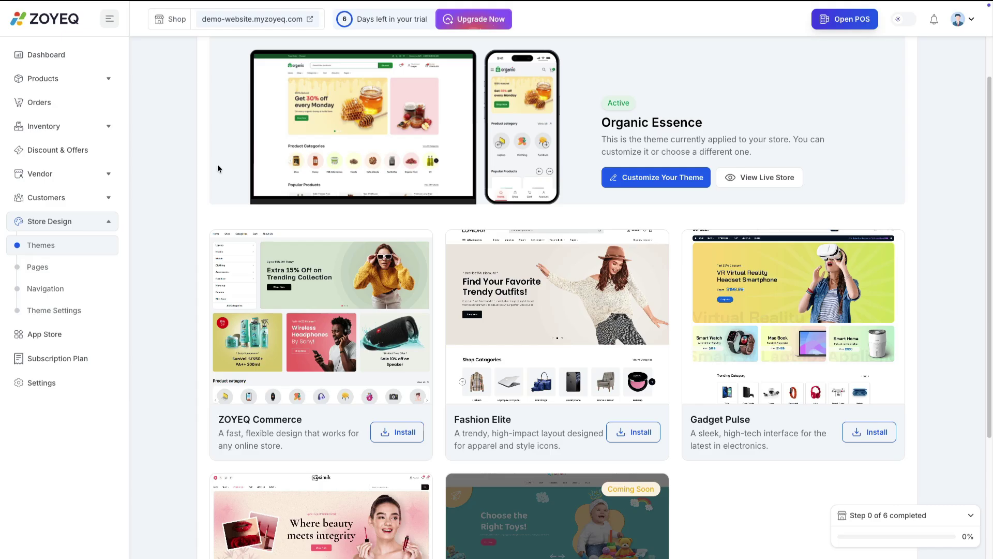
# Load the sample products from the Product List and confirm the load
pyautogui.click(53, 80)
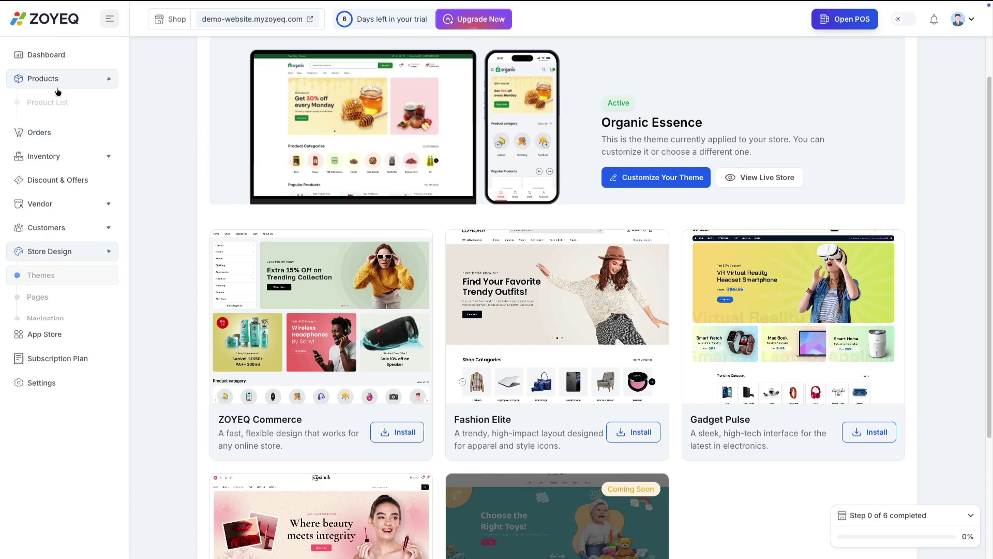
pyautogui.click(51, 107)
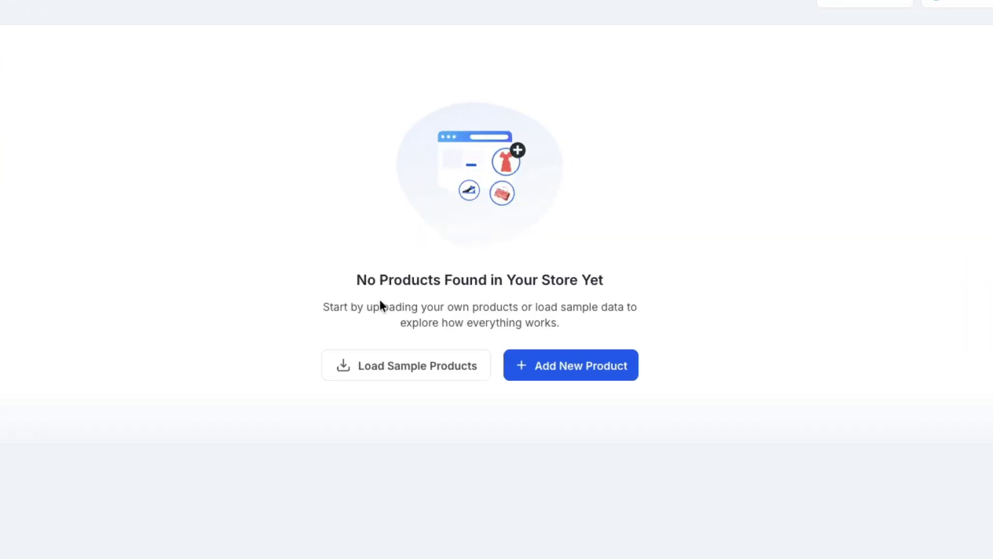
pyautogui.click(396, 362)
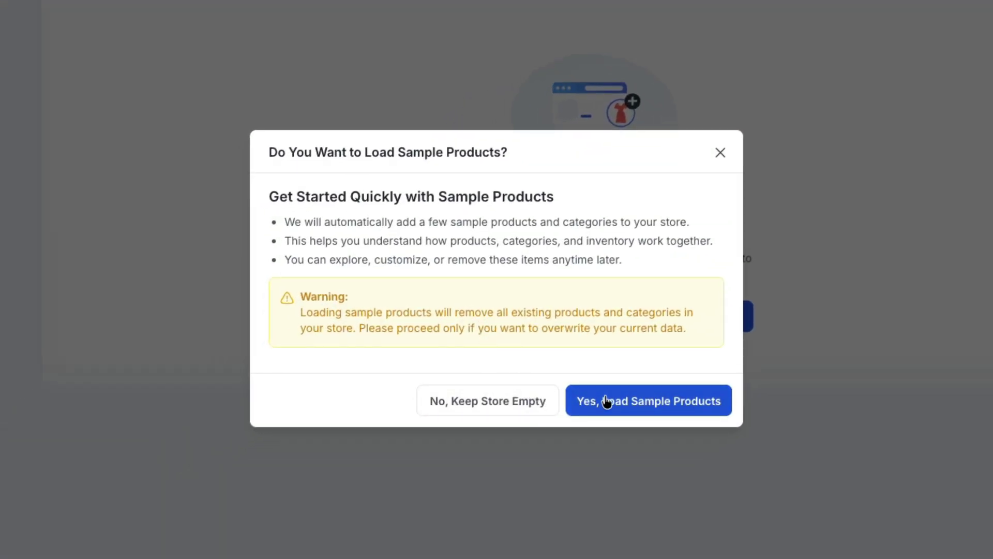
pyautogui.click(629, 403)
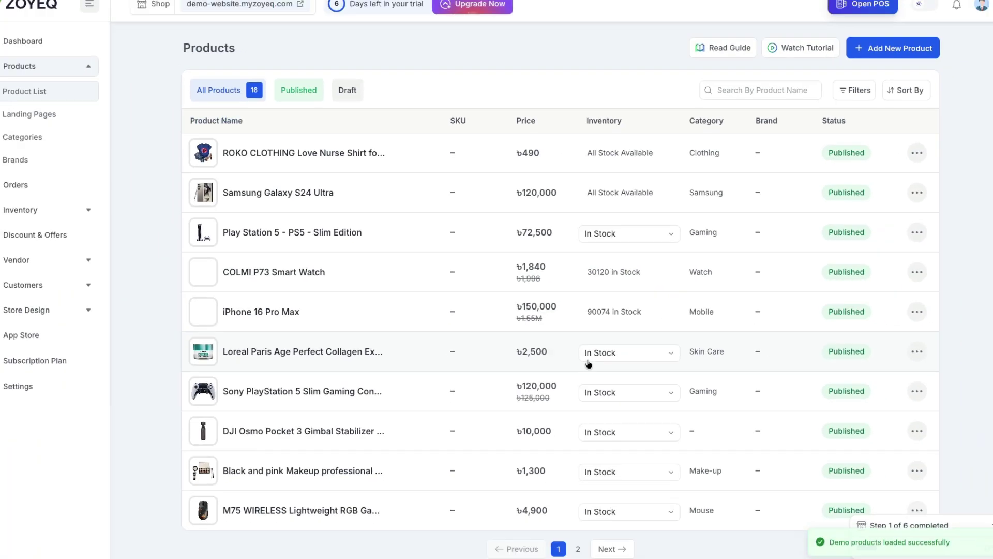
pyautogui.click(50, 308)
pyautogui.click(42, 245)
# Install and apply the Gadget Pulse theme, then scroll through the live storefront
pyautogui.click(870, 489)
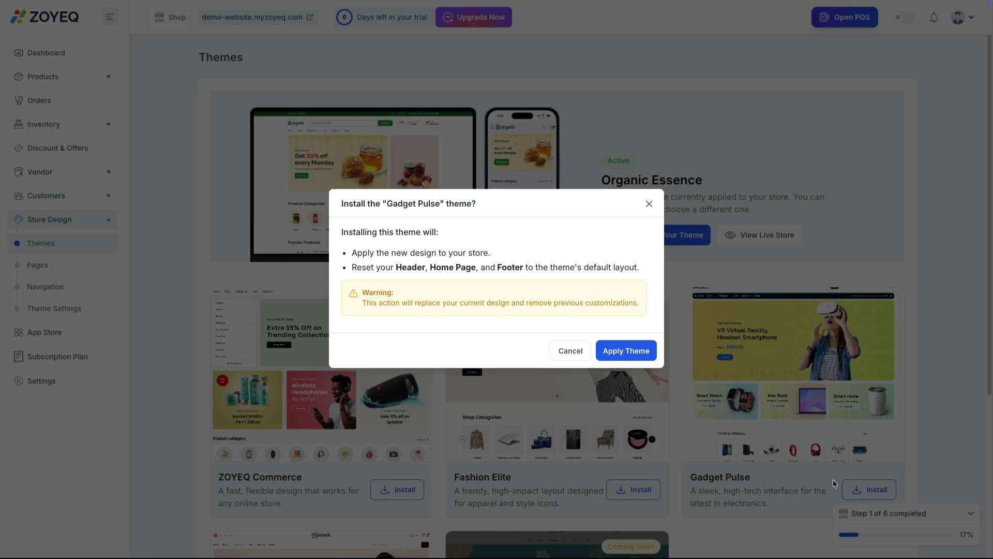
pyautogui.click(624, 350)
pyautogui.click(758, 236)
pyautogui.scroll(-20, 755, 247)
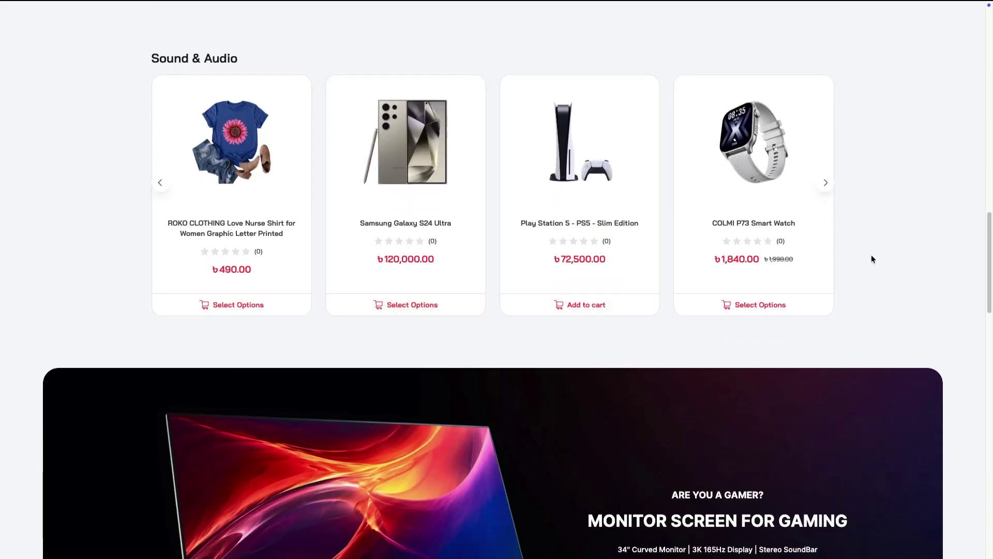
pyautogui.scroll(-20, 879, 256)
pyautogui.scroll(15, 879, 255)
pyautogui.scroll(15, 881, 258)
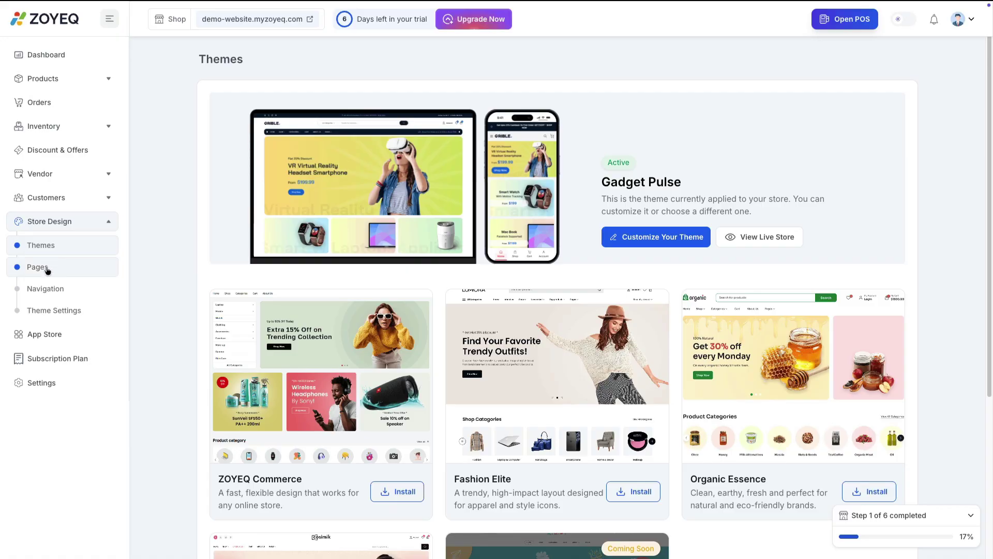
pyautogui.click(47, 268)
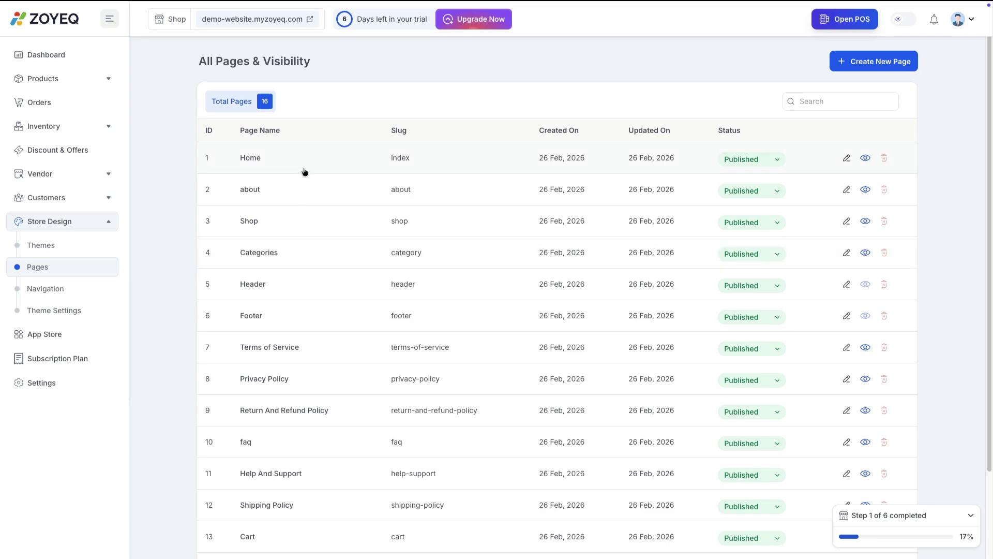
# Scroll the pages list, start a new page, then abandon it and return to the list
pyautogui.scroll(-3, 283, 346)
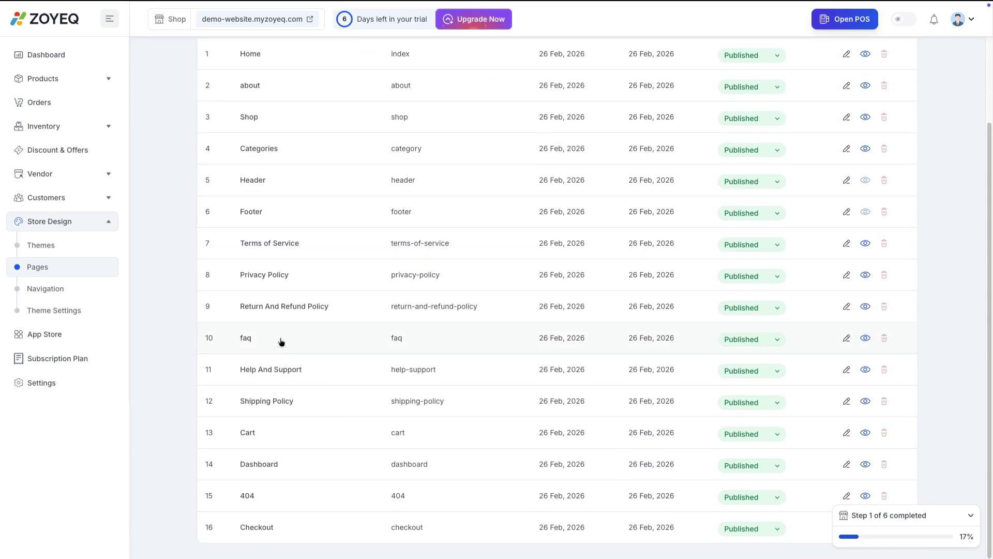
pyautogui.scroll(3, 281, 342)
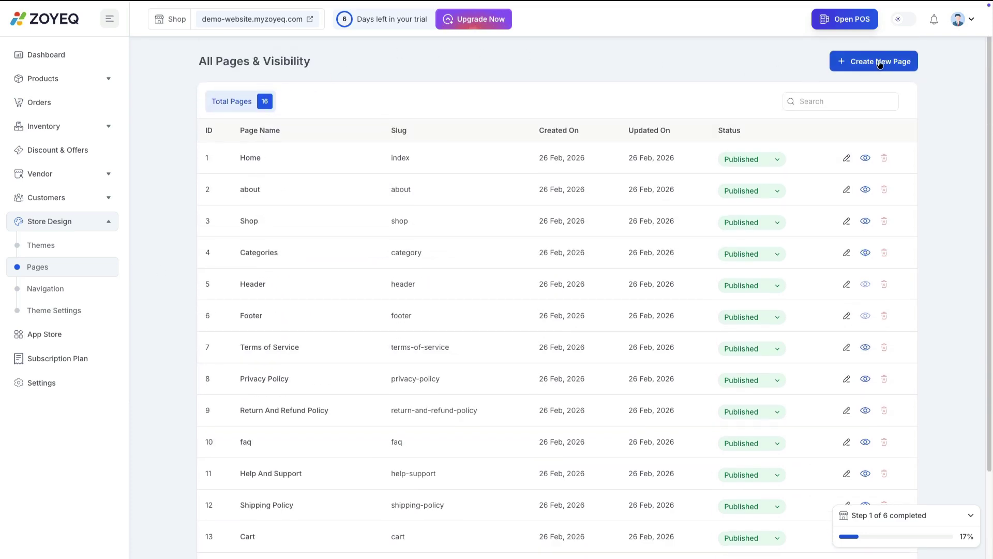
pyautogui.click(880, 63)
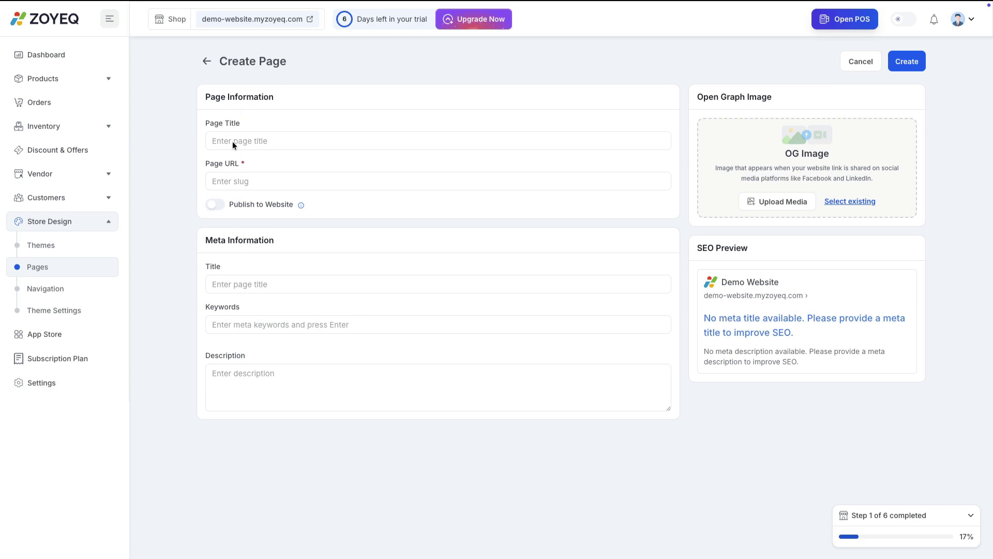
pyautogui.click(206, 61)
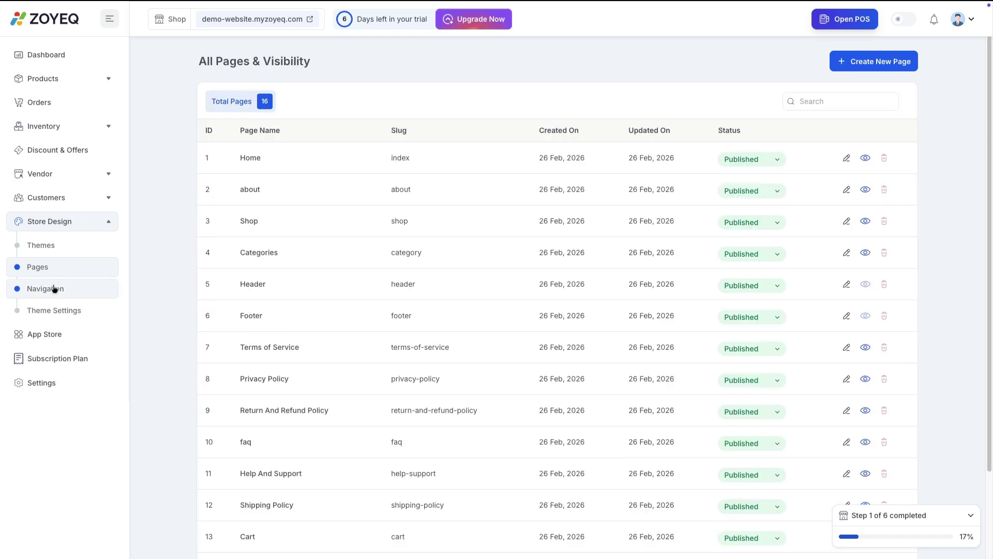
# Add the faq page to the Main Navigation menu items and reposition it
pyautogui.click(54, 288)
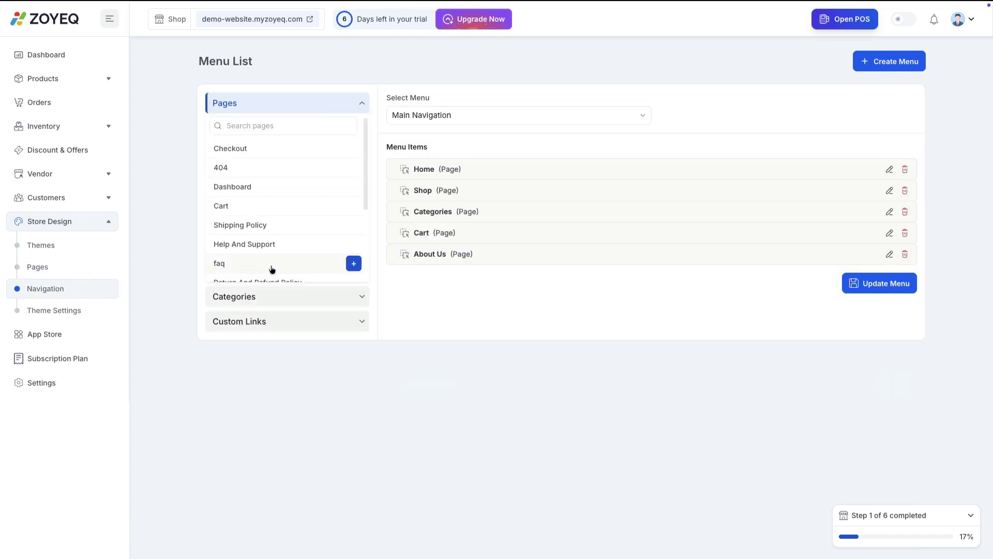
pyautogui.click(354, 264)
pyautogui.moveTo(448, 275); pyautogui.dragTo(397, 255)
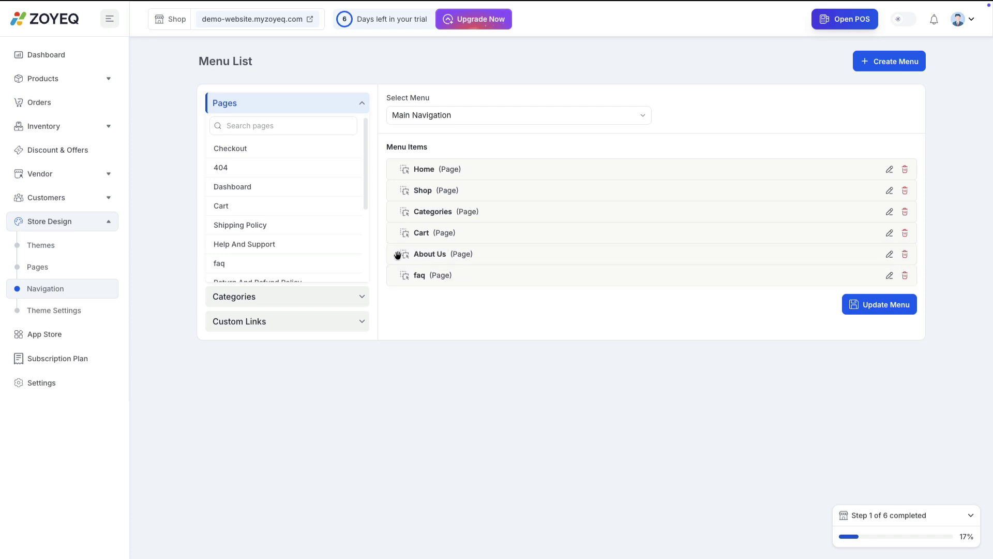
pyautogui.click(45, 312)
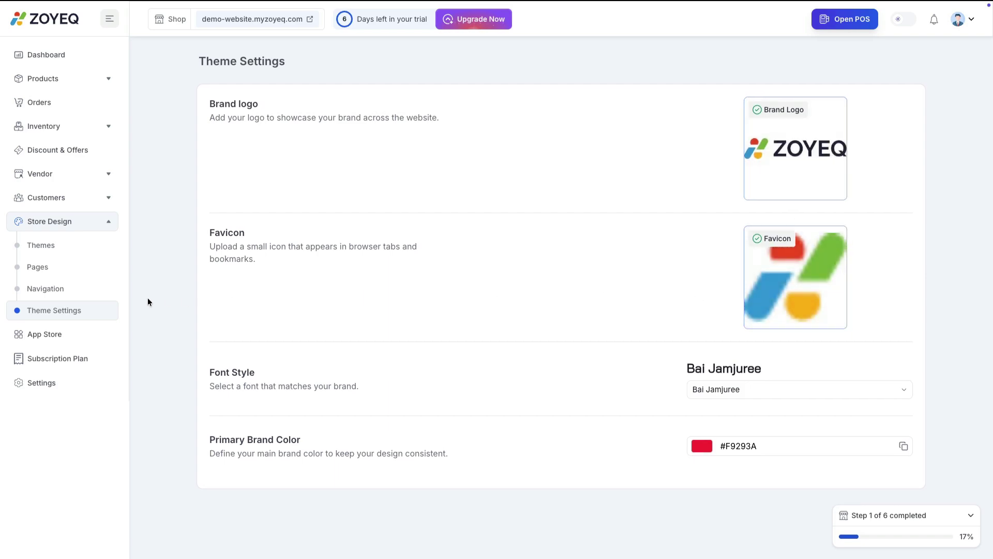
# Install SSLCOMMERZ Payment Gateway from the App Store and check its app settings
pyautogui.click(32, 334)
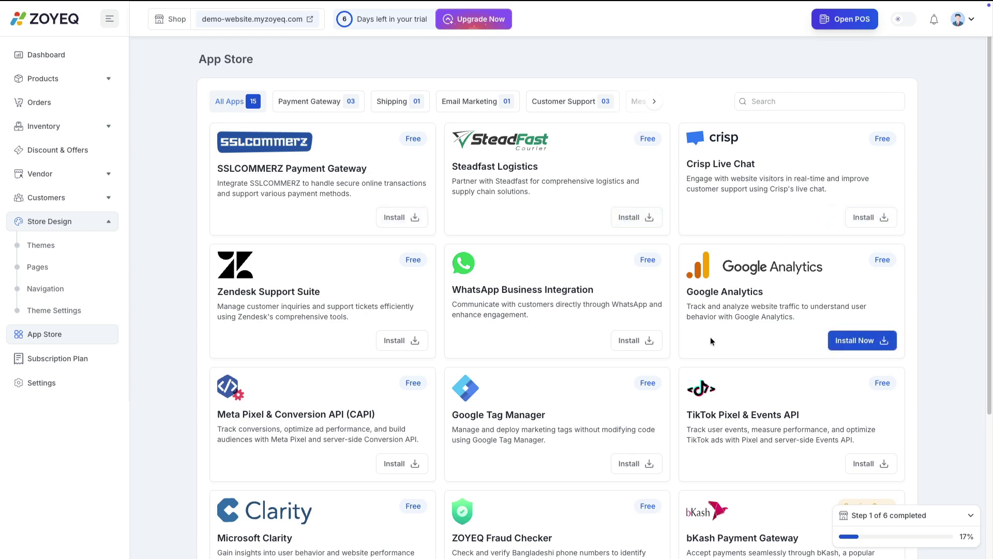
pyautogui.click(397, 217)
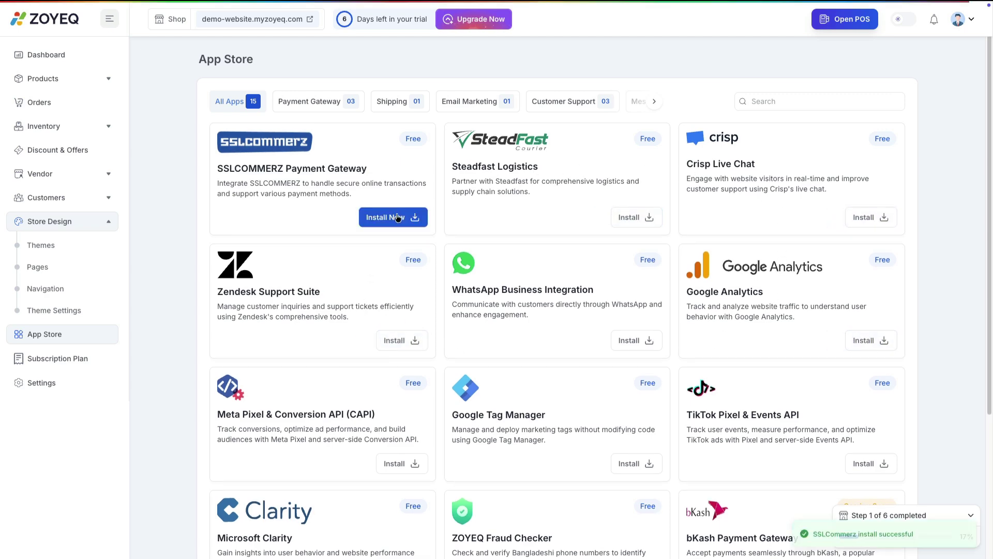
pyautogui.click(398, 216)
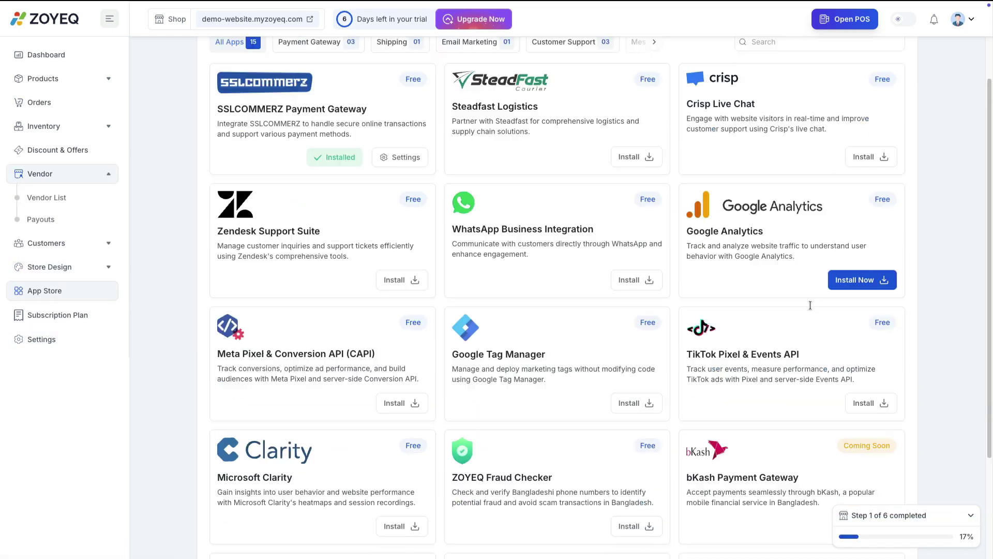
pyautogui.click(52, 339)
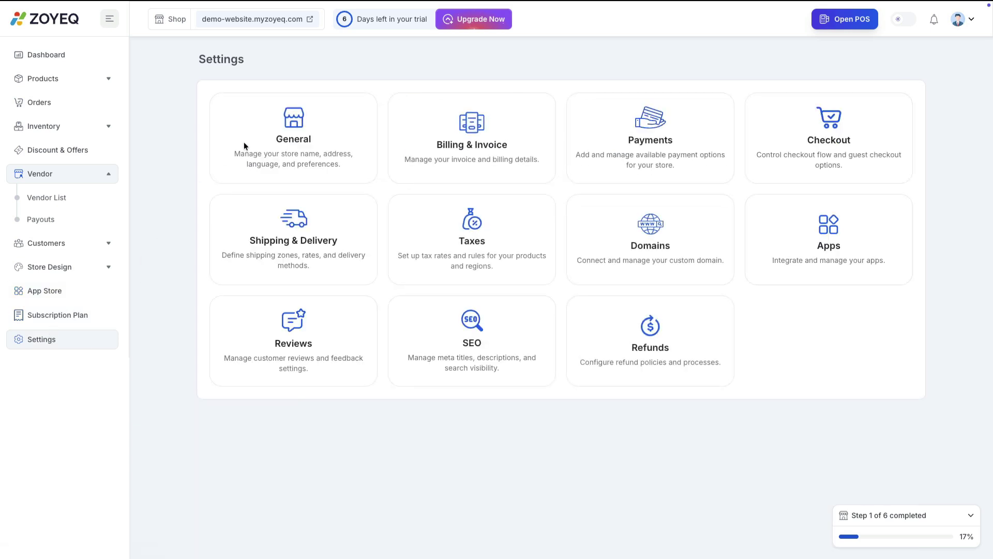
# Look over the general store settings and the billing and invoice details
pyautogui.click(306, 158)
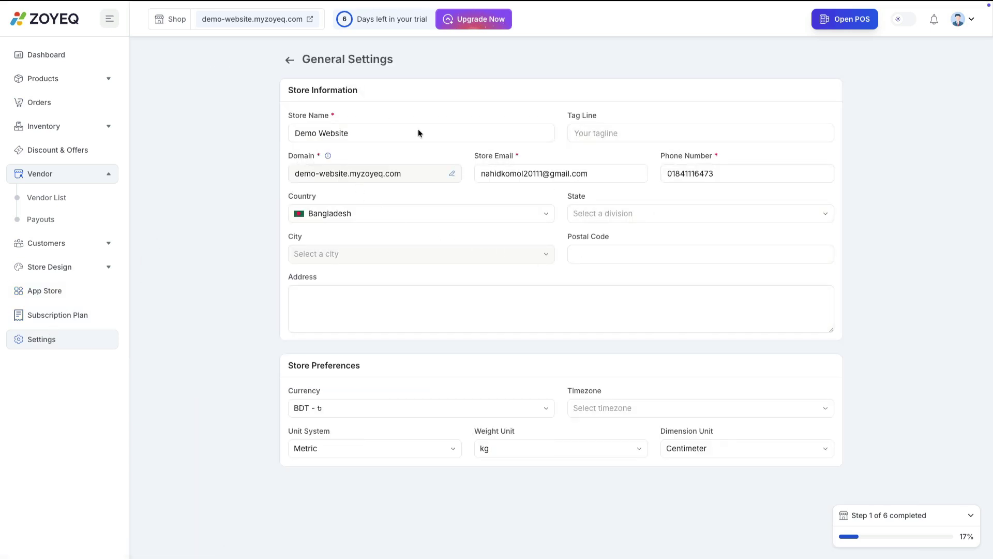
pyautogui.click(290, 60)
pyautogui.click(505, 146)
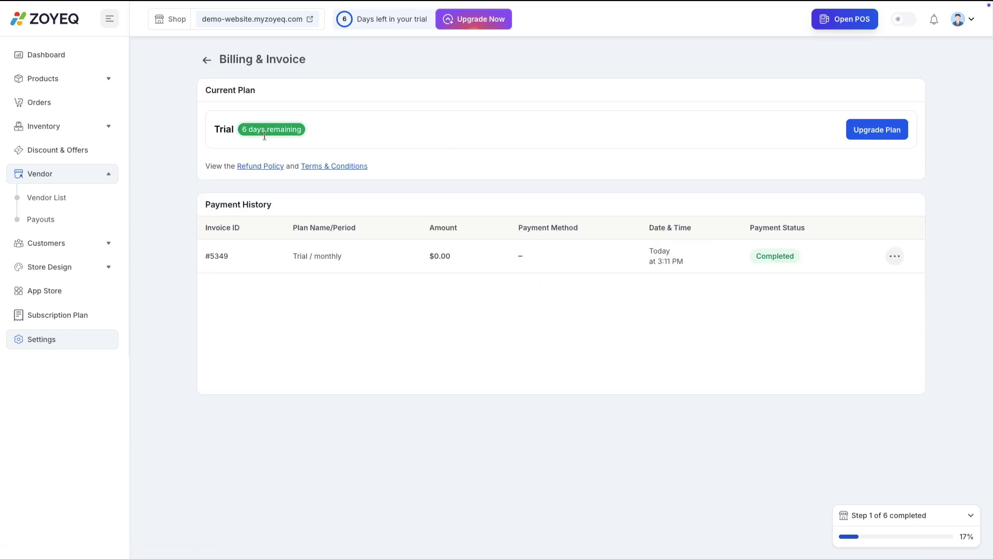
pyautogui.click(208, 60)
# Check the store's free domain, opening and then dismissing the custom domain form
pyautogui.click(621, 244)
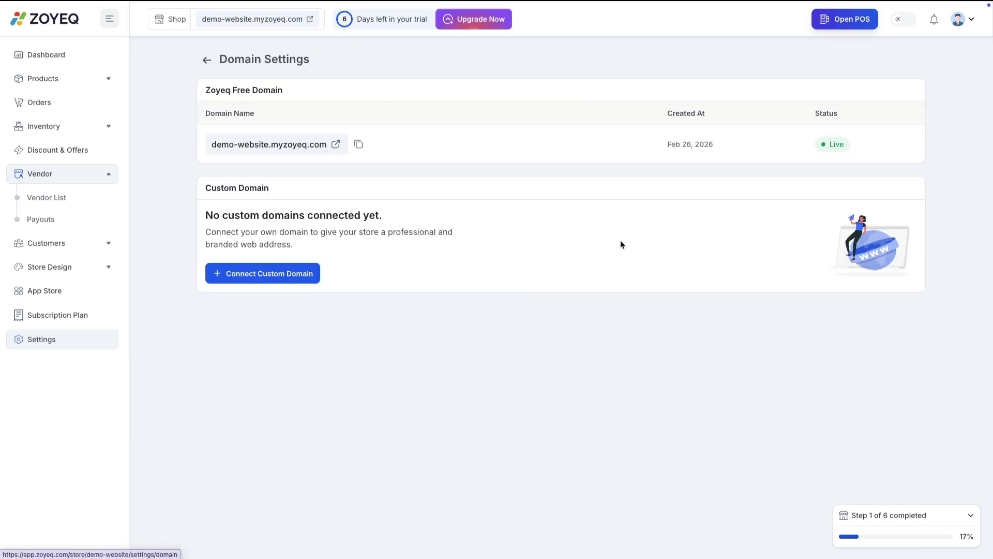
pyautogui.click(315, 266)
pyautogui.click(655, 230)
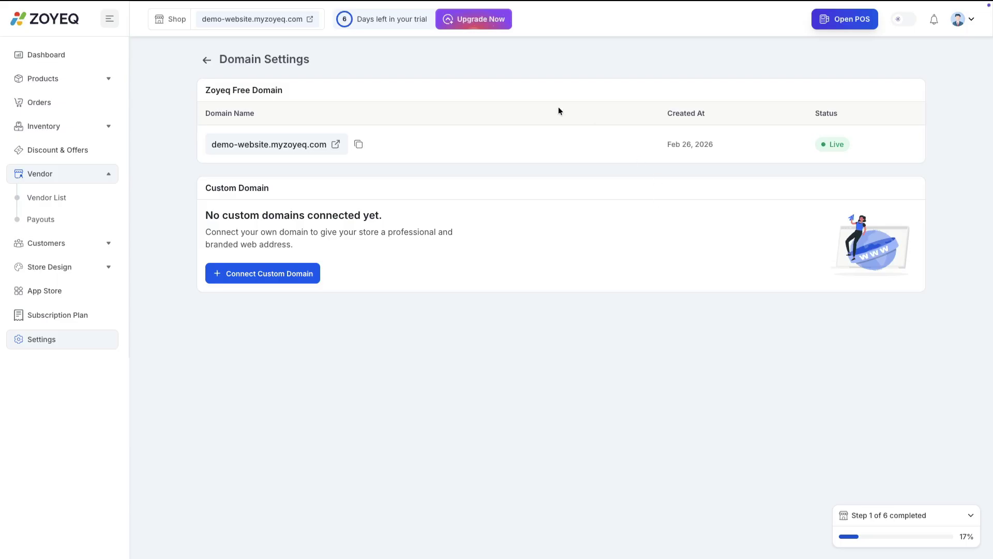
pyautogui.click(288, 52)
# Review the store's SEO meta settings, then bring up the full product list
pyautogui.click(499, 338)
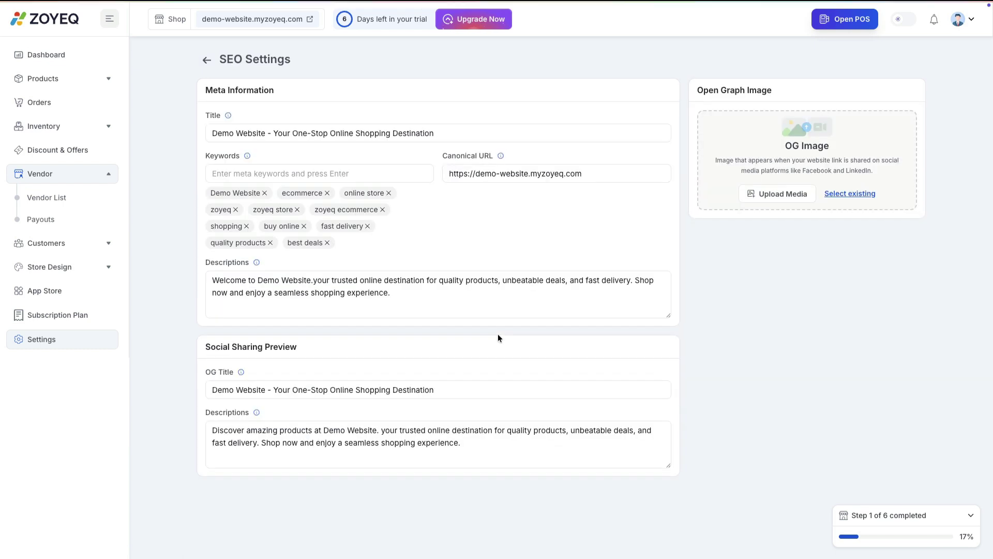
pyautogui.click(207, 60)
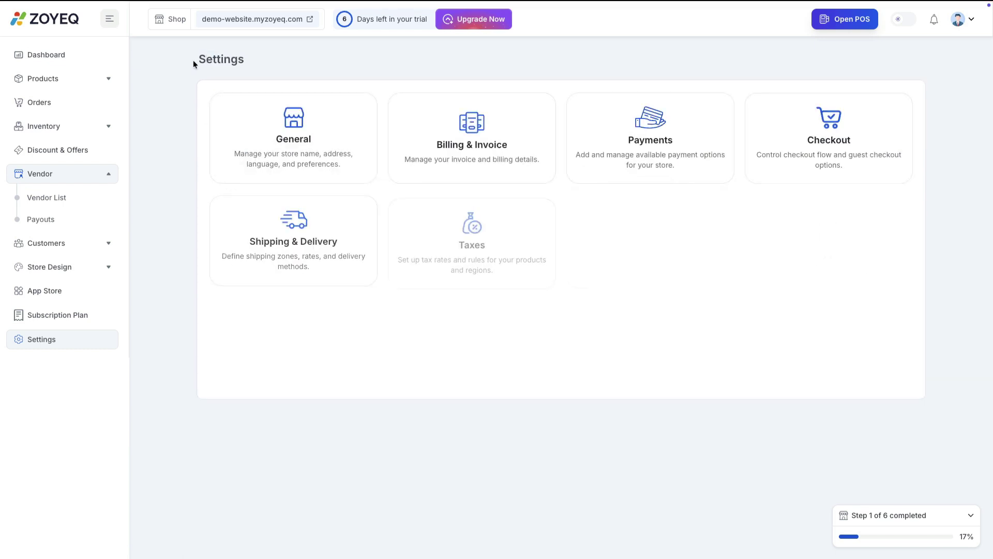
pyautogui.click(53, 78)
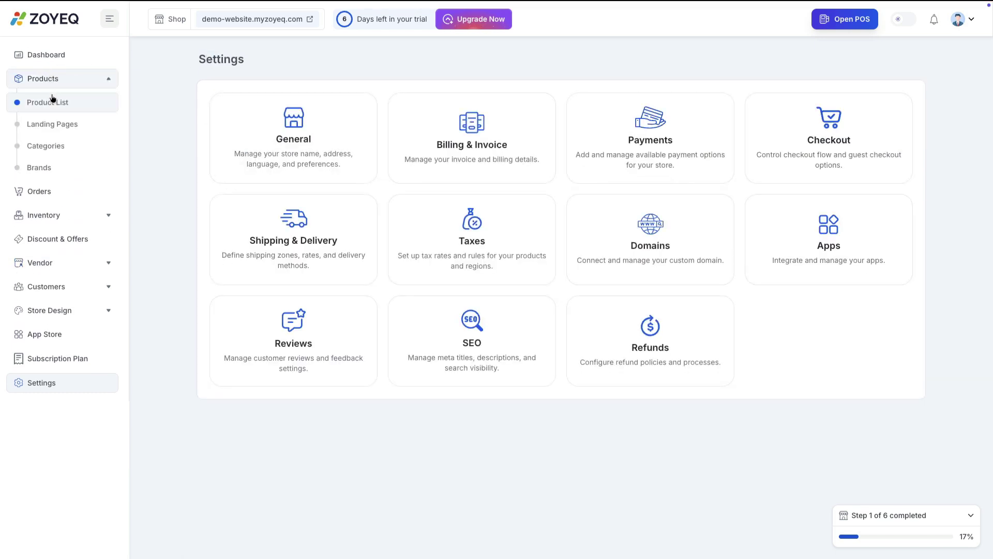
pyautogui.click(53, 102)
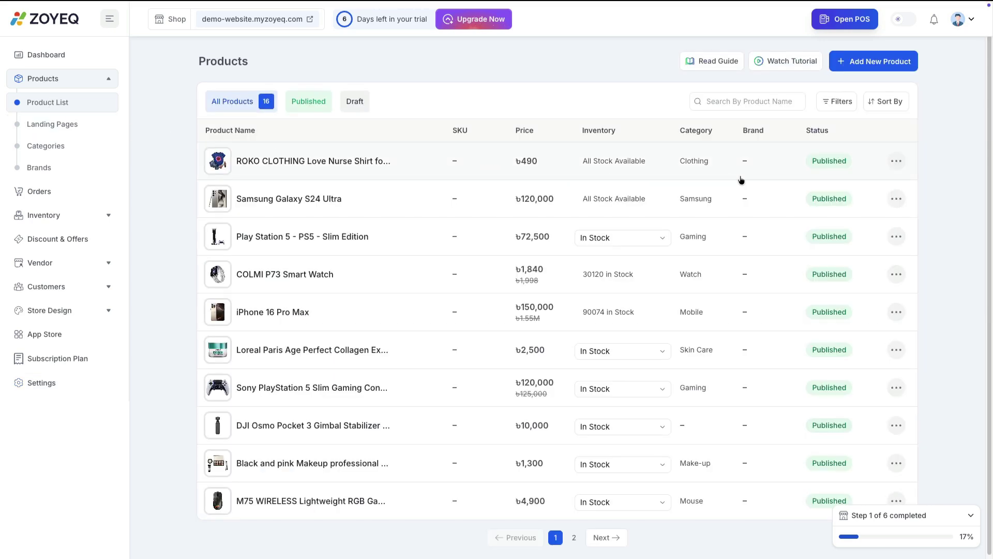
# Generate an English AI landing page for the ROKO CLOTHING Love Nurse Shirt and preview it
pyautogui.click(901, 163)
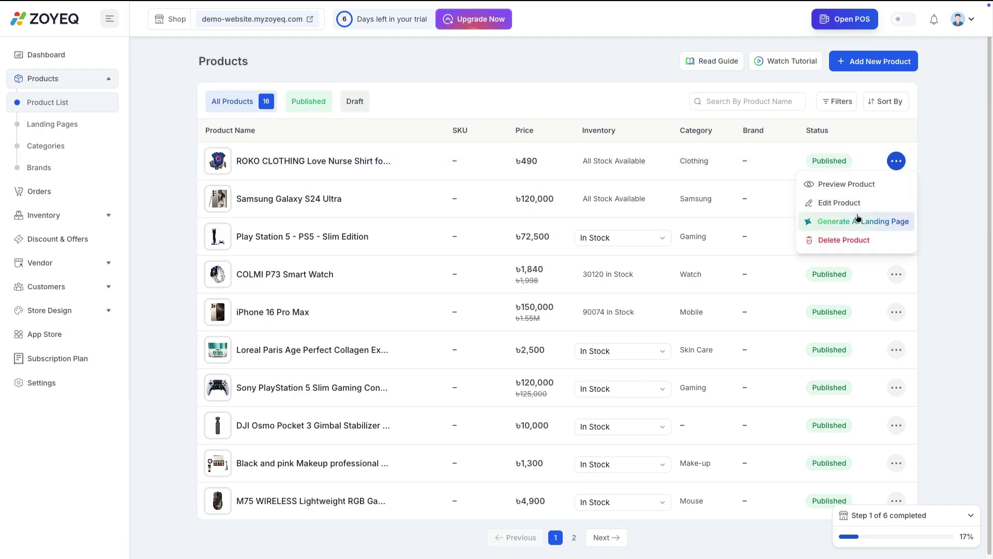
pyautogui.click(834, 222)
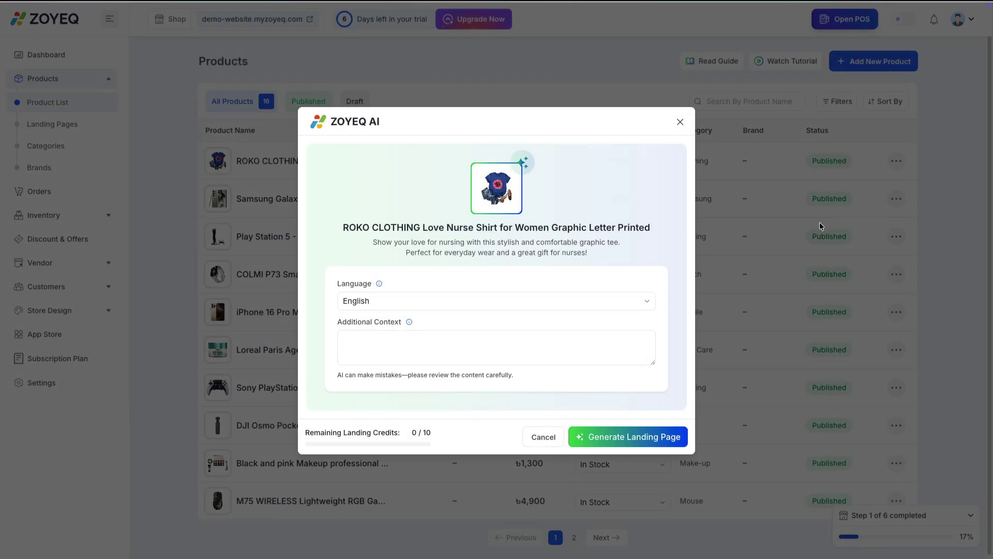
pyautogui.click(649, 438)
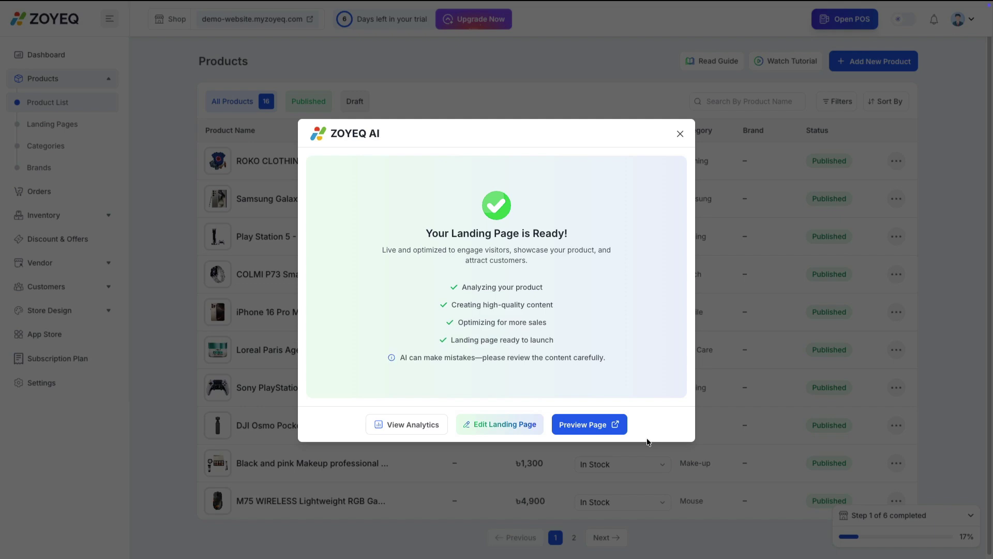
pyautogui.click(595, 430)
pyautogui.scroll(-15, 586, 426)
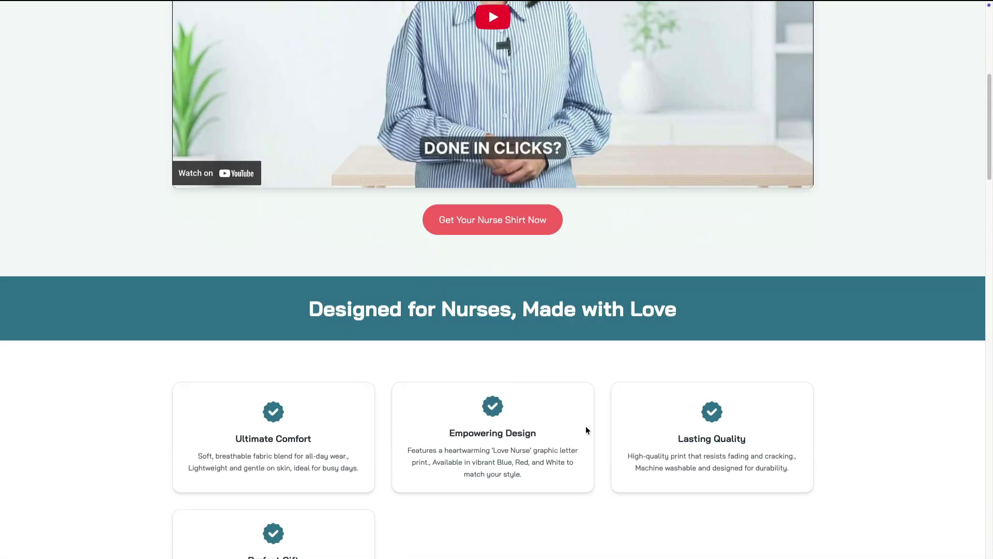
# Inspect the Love Nurse Shirt page's heading, product video and 3-image slider, then exit the editor
pyautogui.scroll(-20, 586, 427)
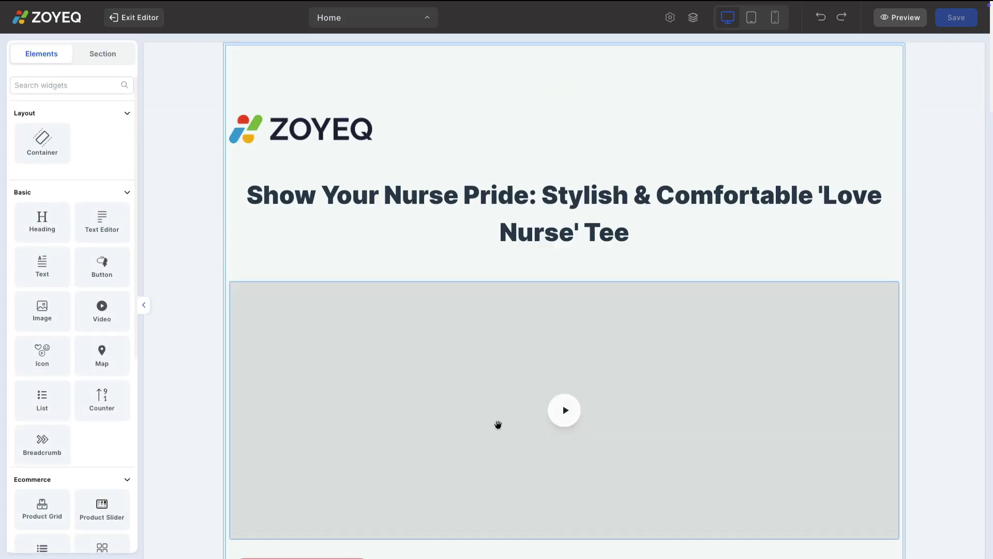
pyautogui.click(498, 236)
pyautogui.scroll(-6, 47, 228)
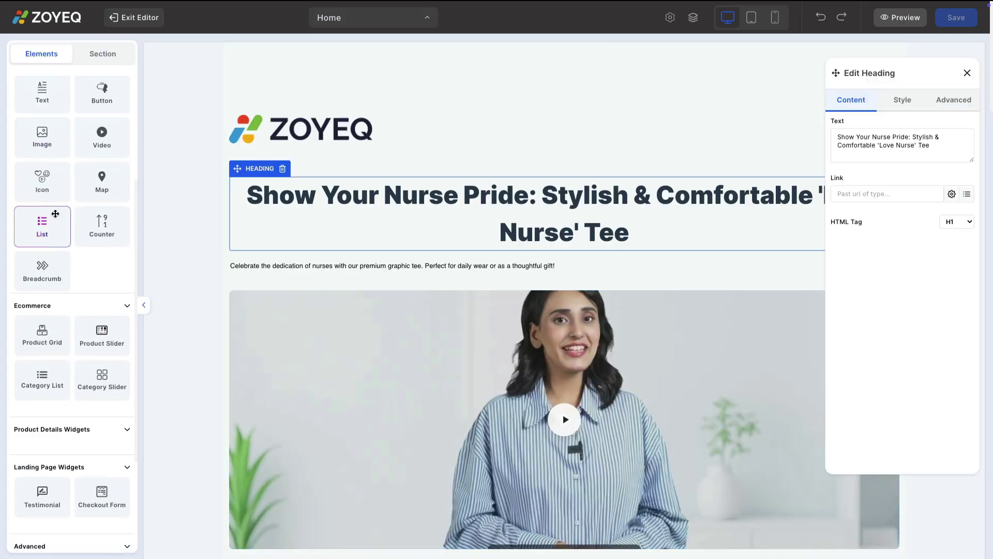
pyautogui.click(432, 325)
pyautogui.scroll(-3, 432, 324)
pyautogui.scroll(-5, 432, 324)
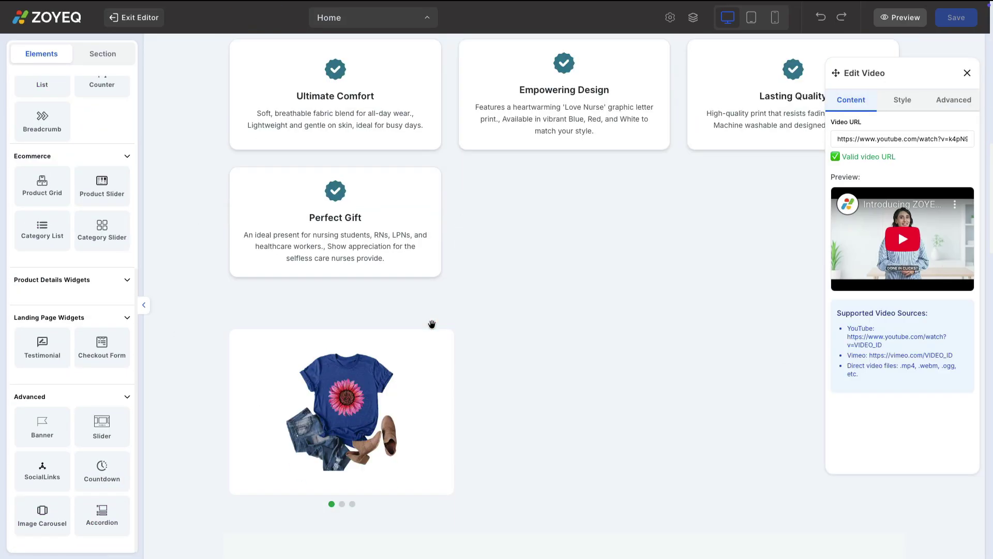
pyautogui.click(432, 324)
pyautogui.scroll(-10, 433, 324)
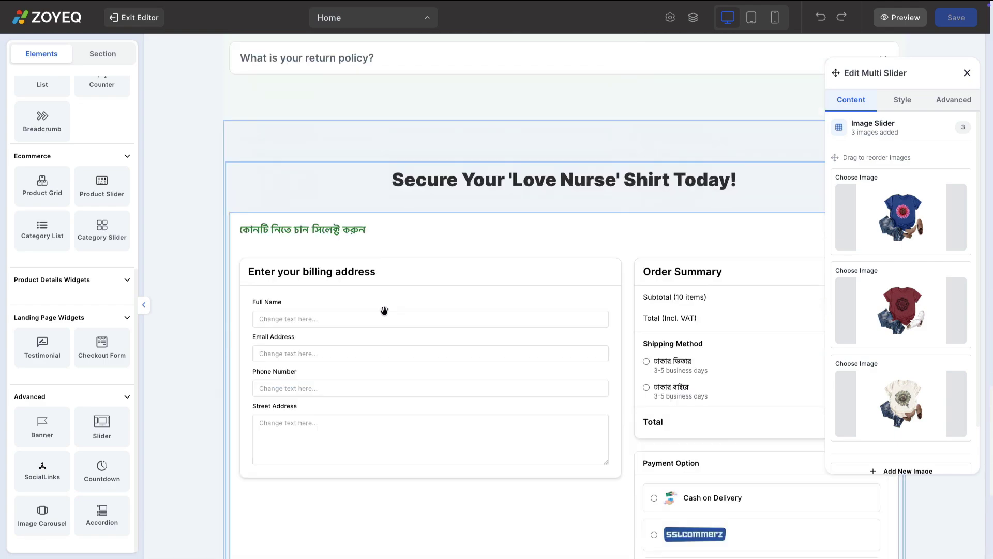
pyautogui.scroll(15, 384, 314)
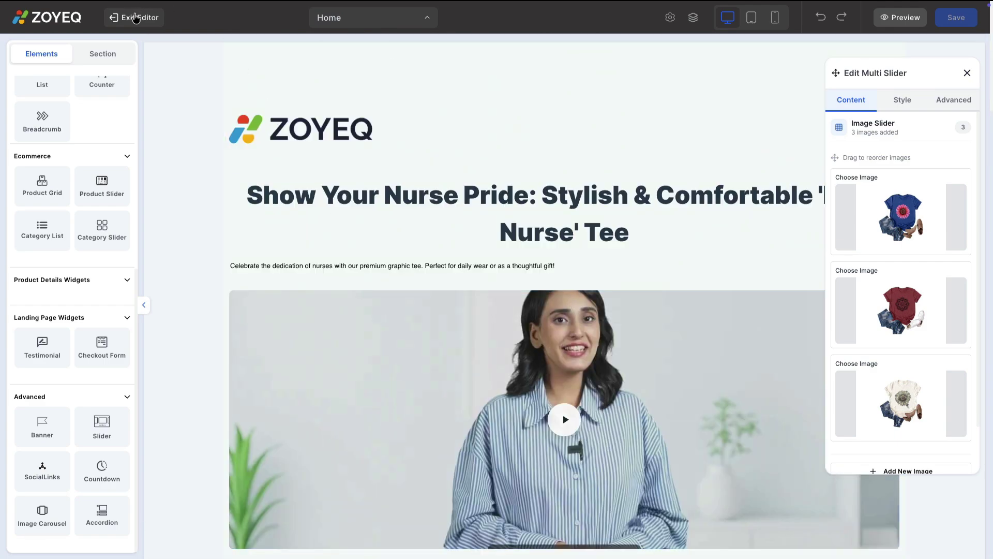
pyautogui.click(135, 18)
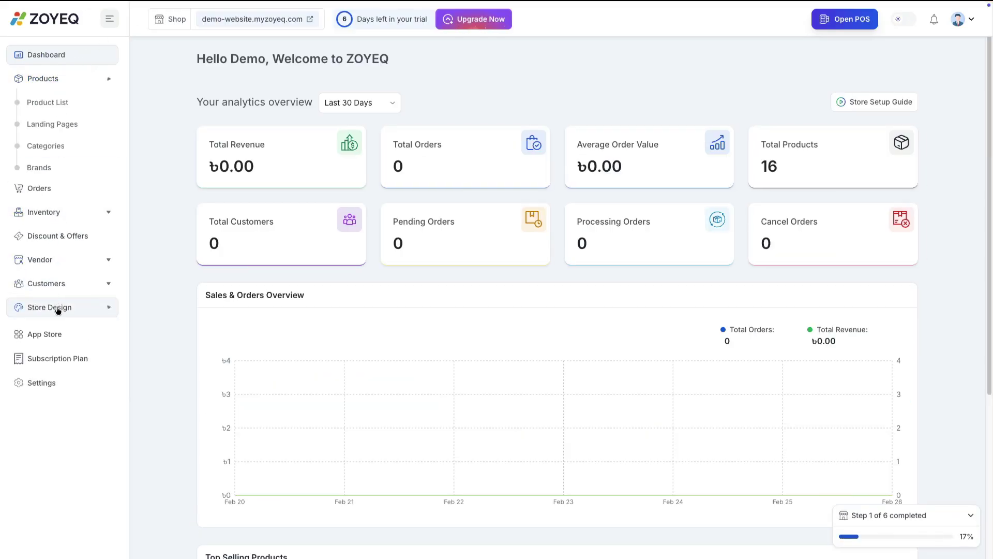
# Customize the active theme and set the home page's category slider to Preset 4
pyautogui.click(57, 310)
pyautogui.click(55, 245)
pyautogui.click(653, 238)
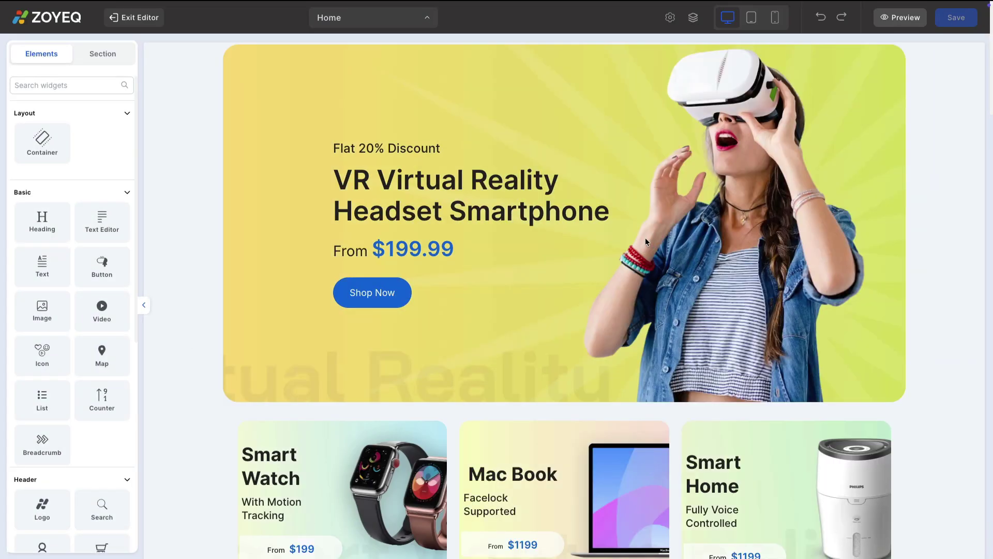
pyautogui.scroll(-8, 367, 230)
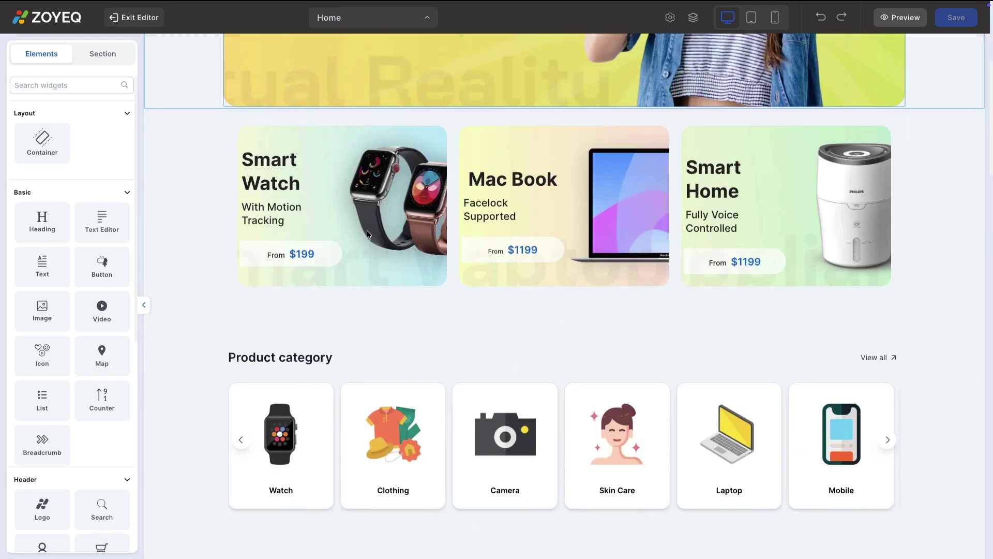
pyautogui.click(323, 269)
pyautogui.click(871, 137)
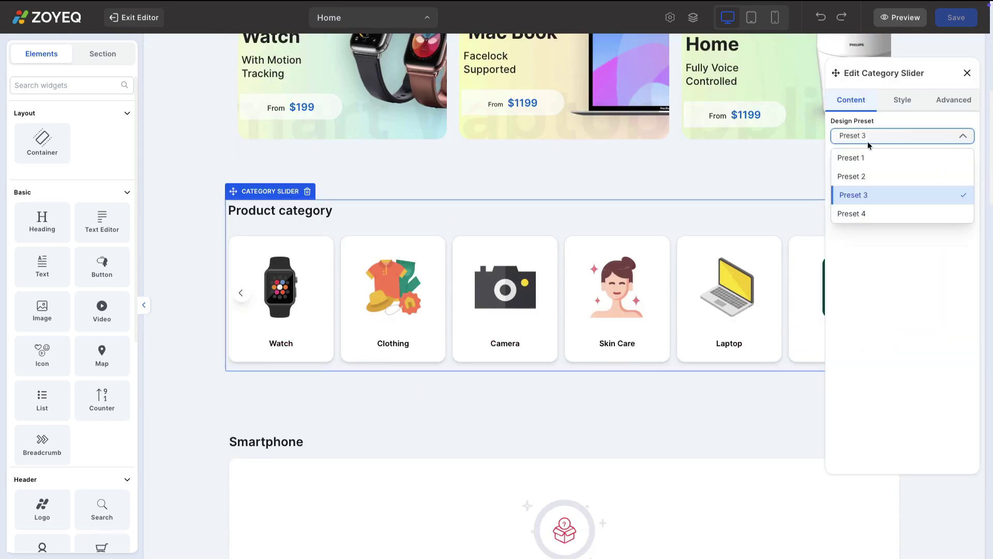
pyautogui.click(869, 157)
pyautogui.click(869, 137)
pyautogui.click(868, 212)
pyautogui.scroll(-15, 767, 195)
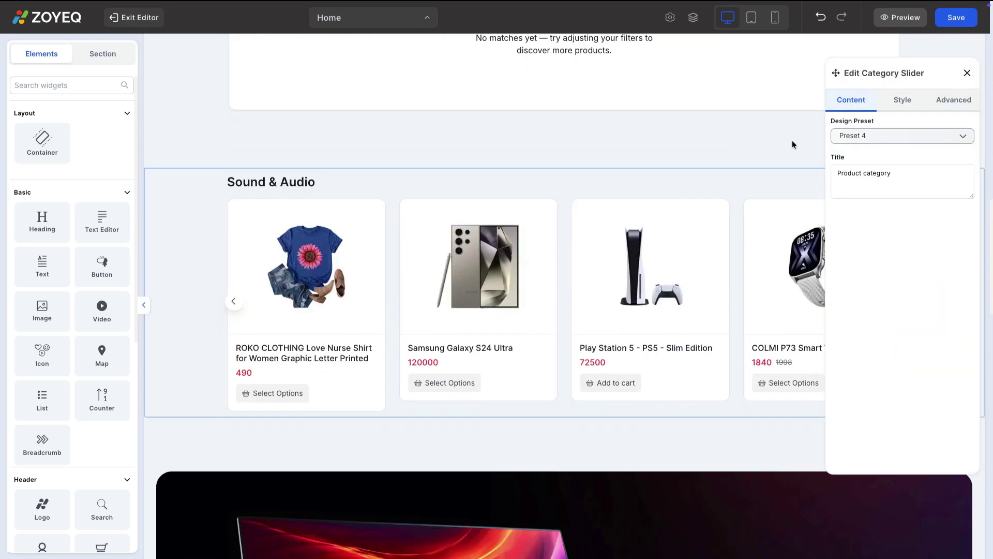
pyautogui.scroll(20, 842, 230)
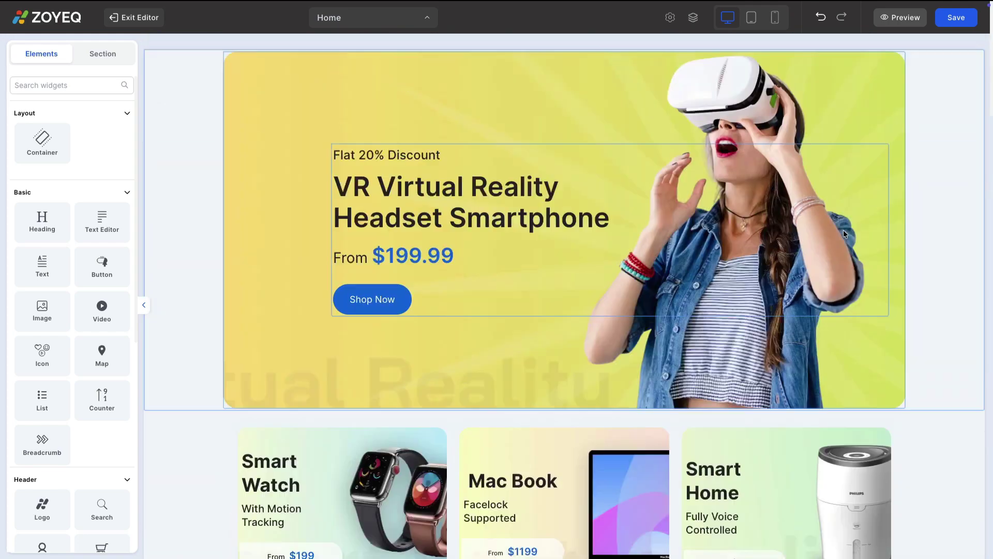
# Browse the About, Header, Footer and Terms of Service templates, then return to Home
pyautogui.click(373, 18)
pyautogui.click(376, 67)
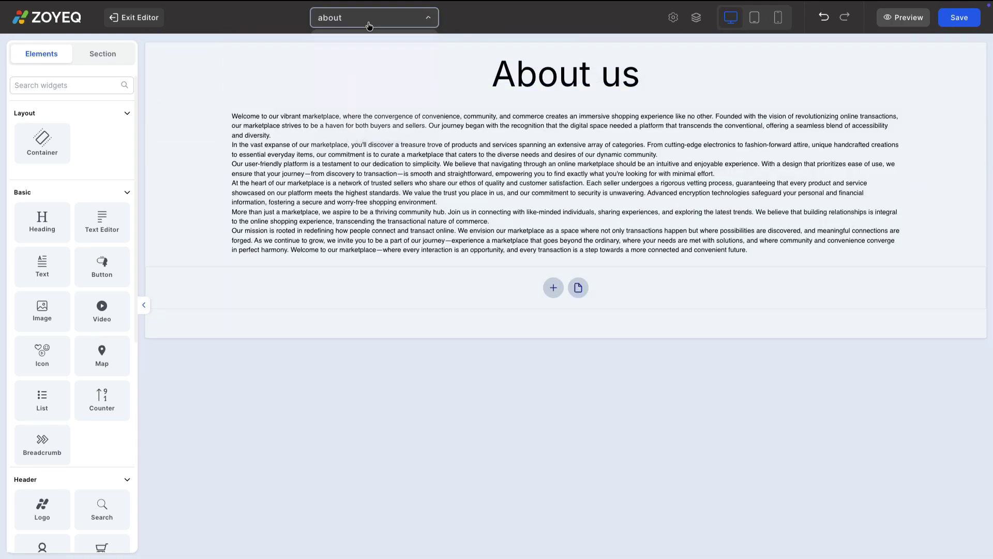
pyautogui.click(372, 20)
pyautogui.click(356, 83)
pyautogui.click(372, 17)
pyautogui.click(361, 107)
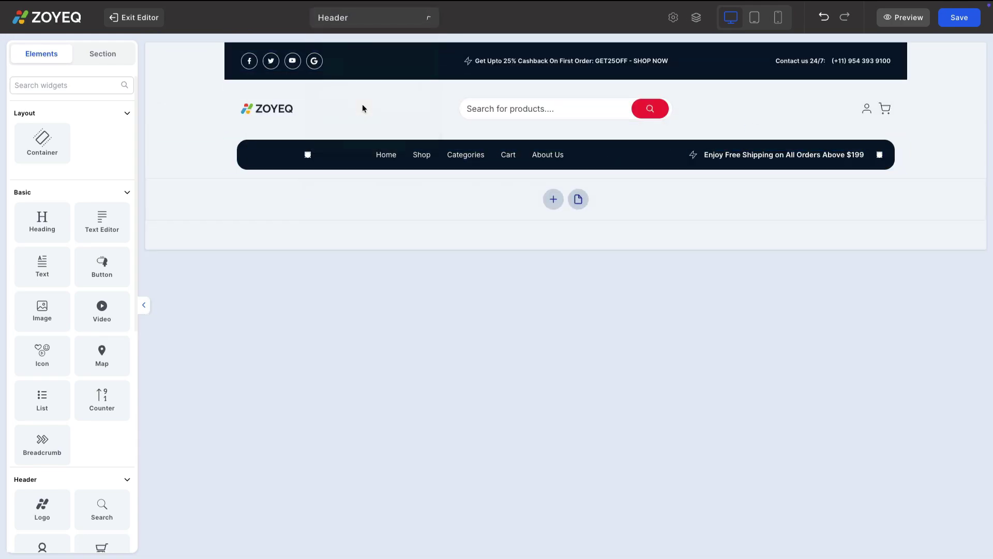
pyautogui.click(372, 18)
pyautogui.click(352, 122)
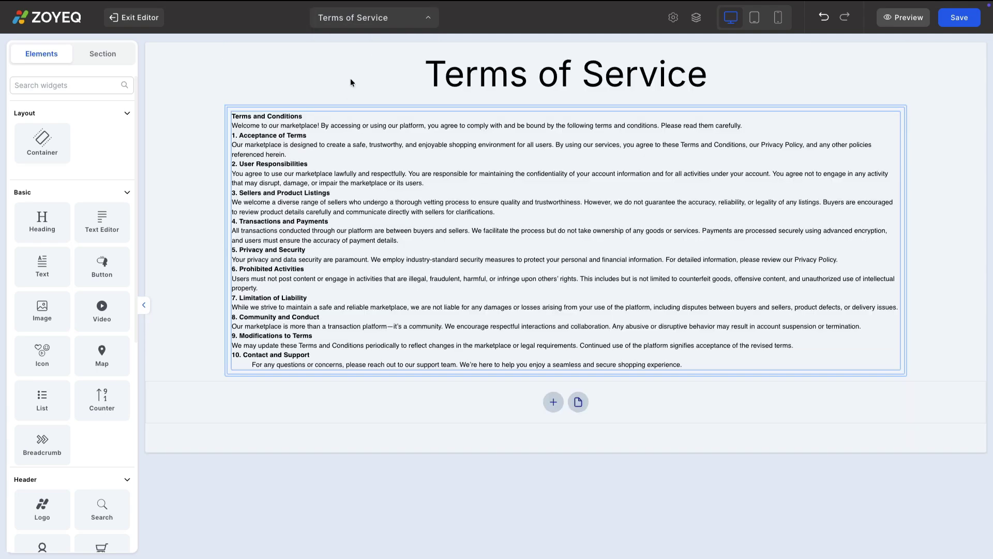
pyautogui.click(373, 18)
pyautogui.click(352, 45)
# Give the hero's Shop Now button background colour 770F62 and save the home page
pyautogui.click(372, 293)
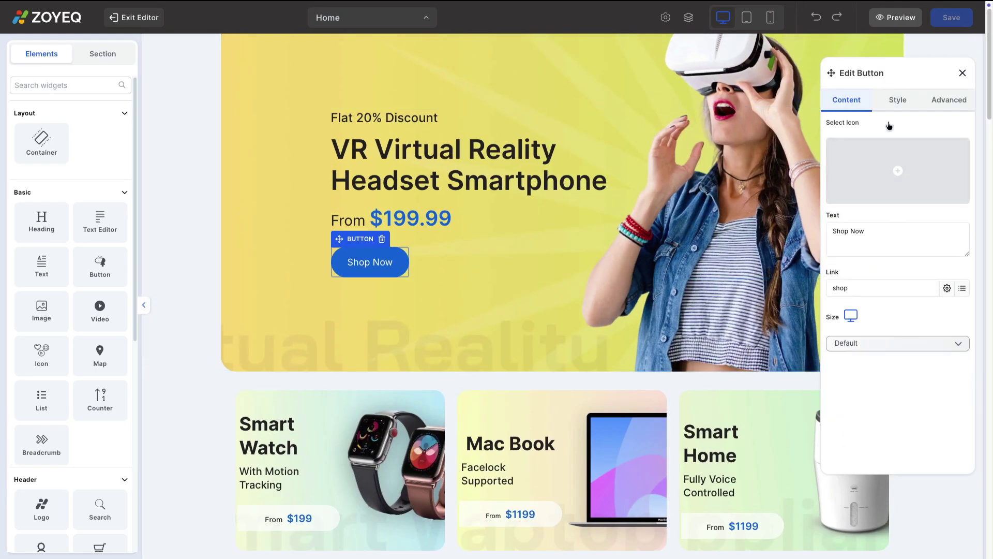
pyautogui.click(898, 100)
pyautogui.click(940, 177)
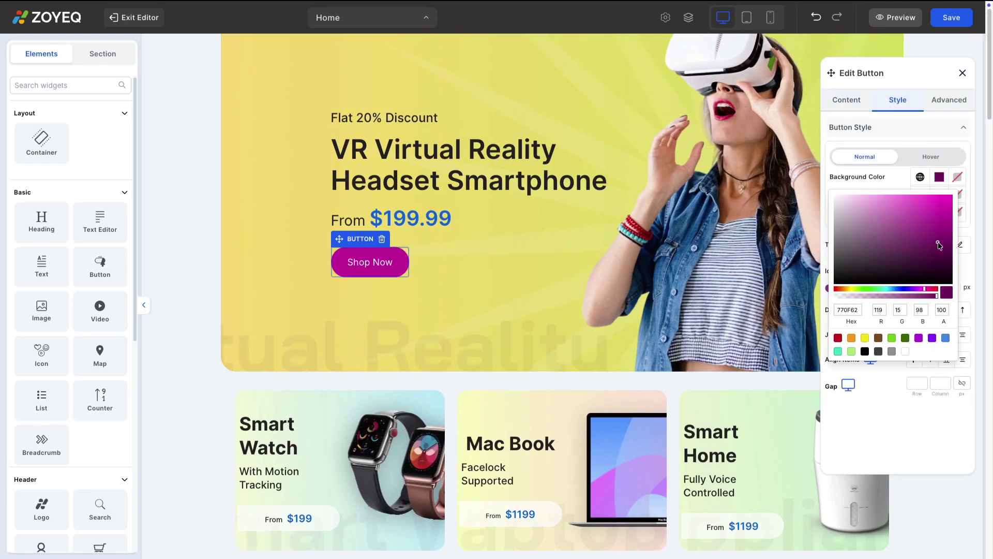
pyautogui.click(952, 18)
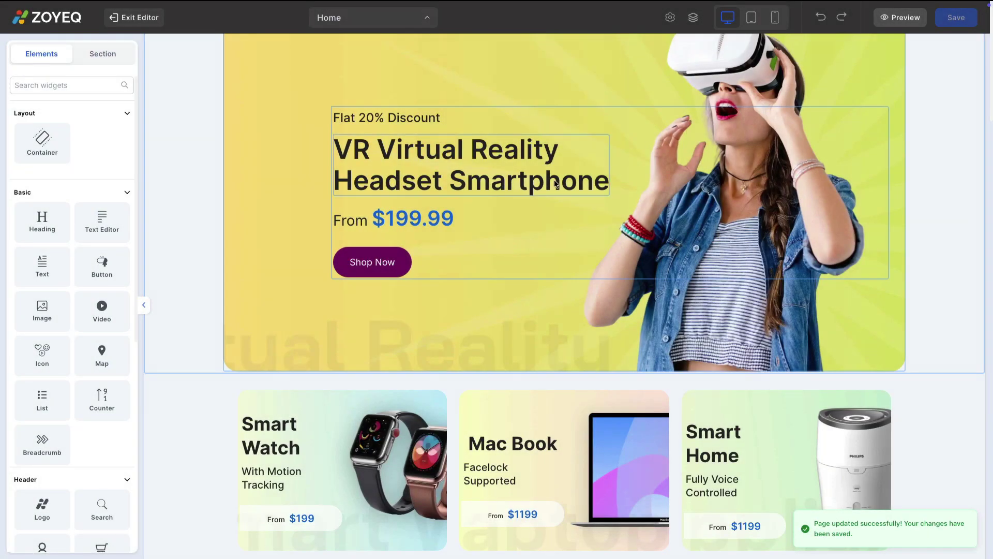
pyautogui.click(146, 18)
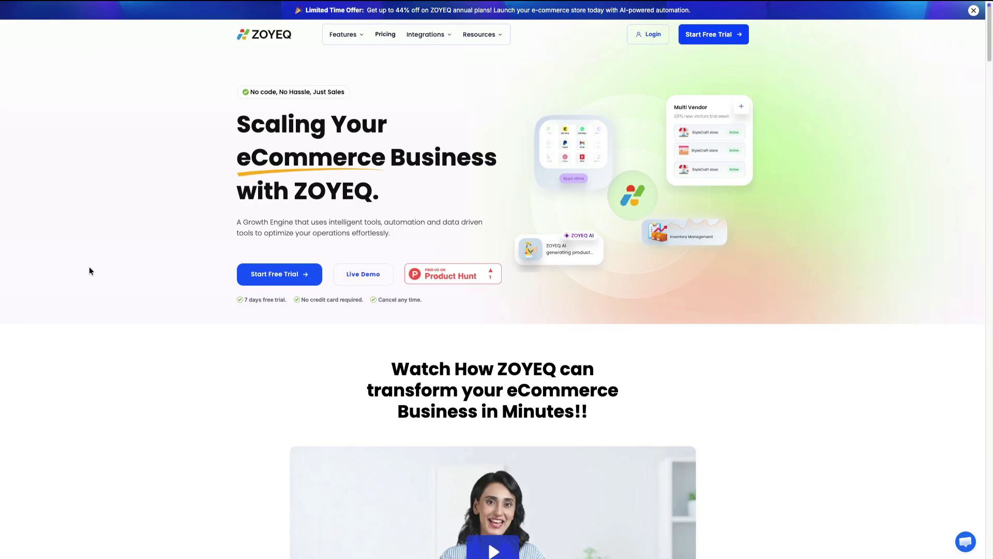
# Scroll the ZOYEQ marketing homepage down through its features, FAQ and footer
pyautogui.scroll(-20, 89, 268)
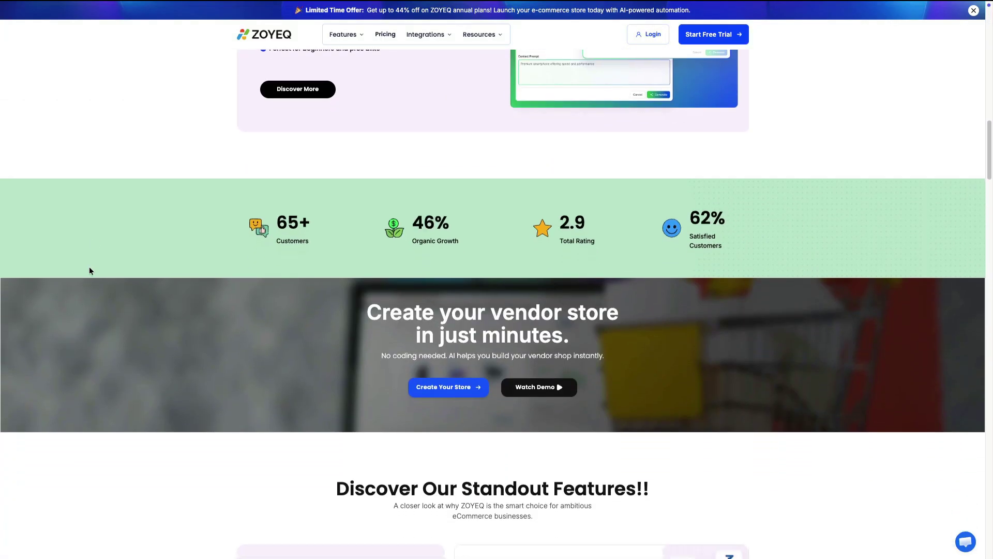
pyautogui.scroll(-20, 89, 268)
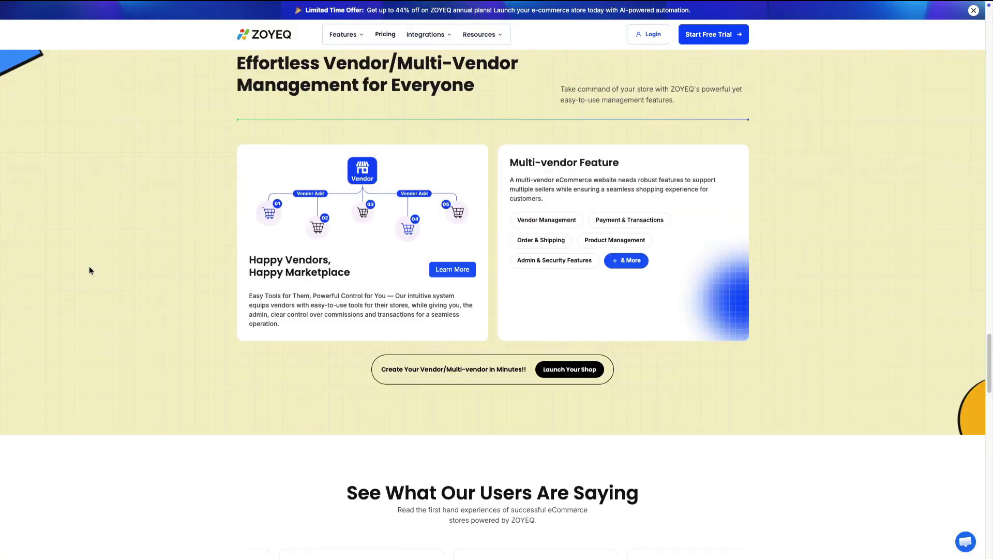
pyautogui.scroll(-20, 89, 270)
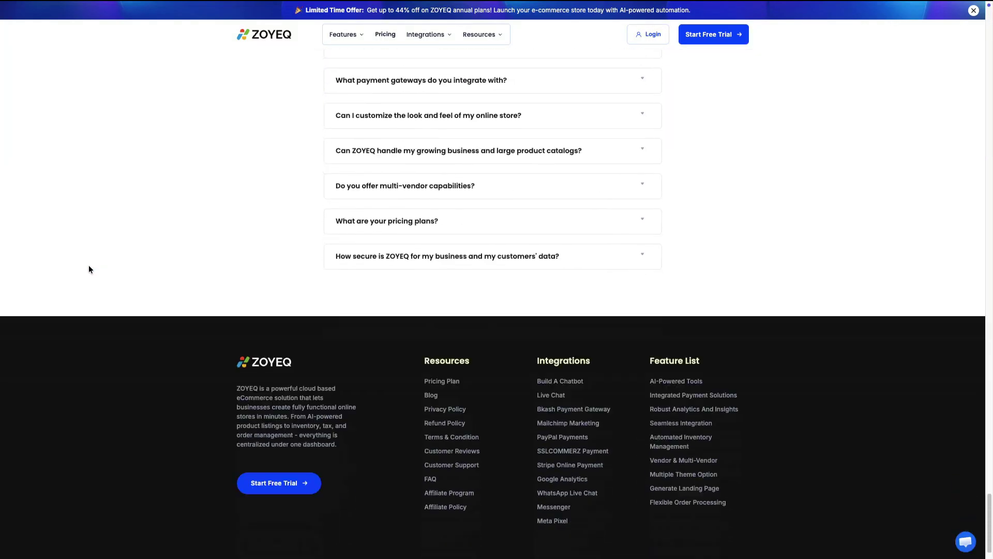